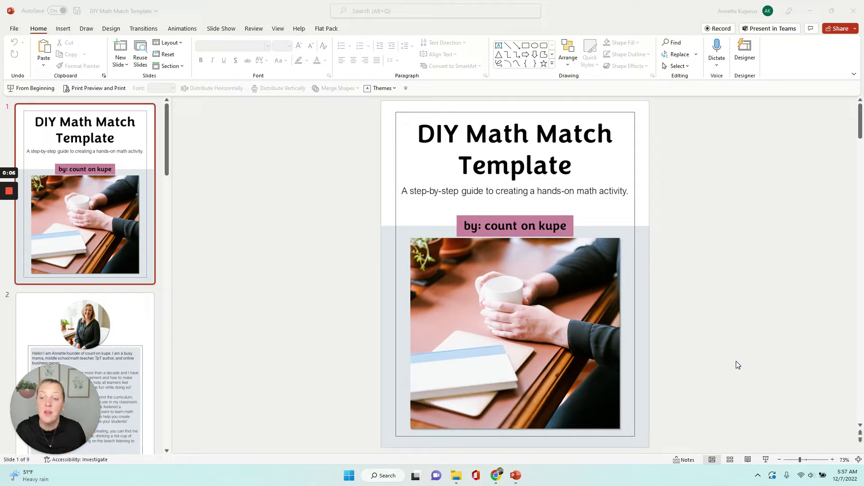
Step: Preview slide 3's example puzzle, then open slide 8's six-piece TYPE HERE arrow puzzle
scroll(146, 207, "down", 8)
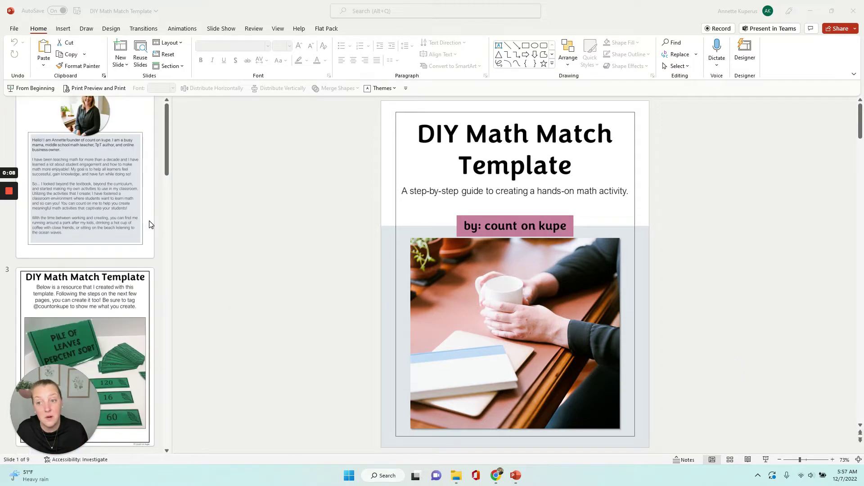
scroll(108, 238, "up", 2)
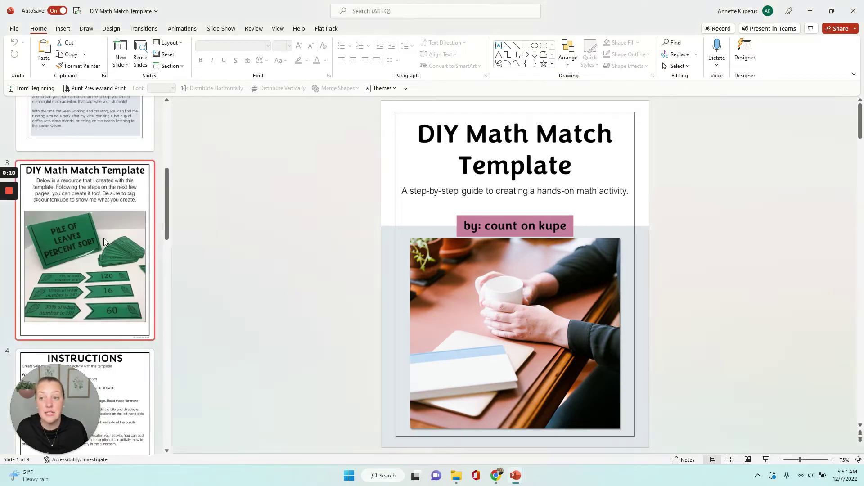
left_click(100, 270)
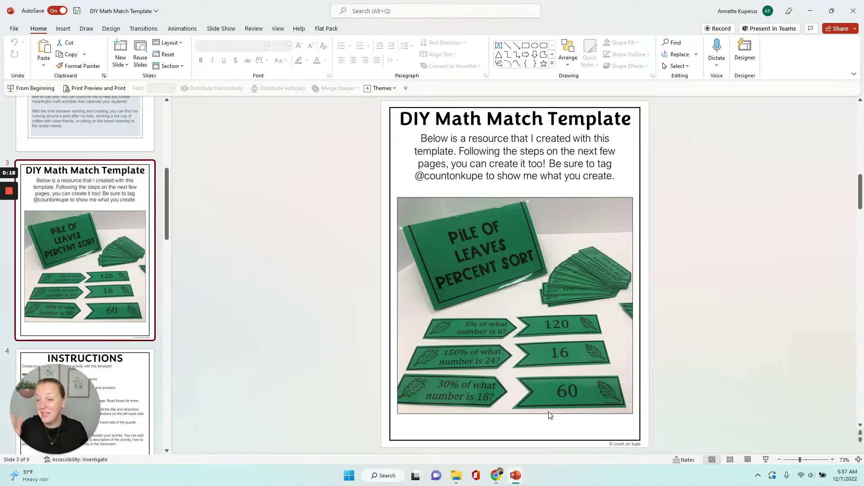
scroll(108, 307, "down", 2)
scroll(108, 308, "down", 10)
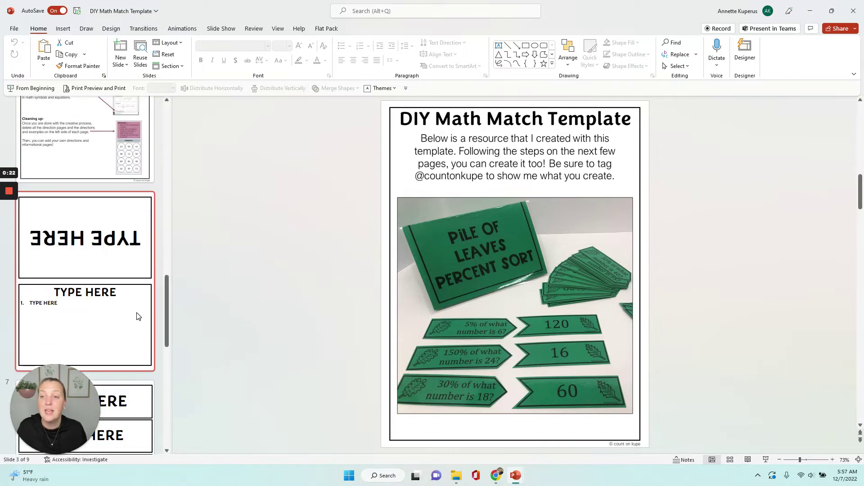
scroll(137, 317, "down", 5)
left_click(112, 248)
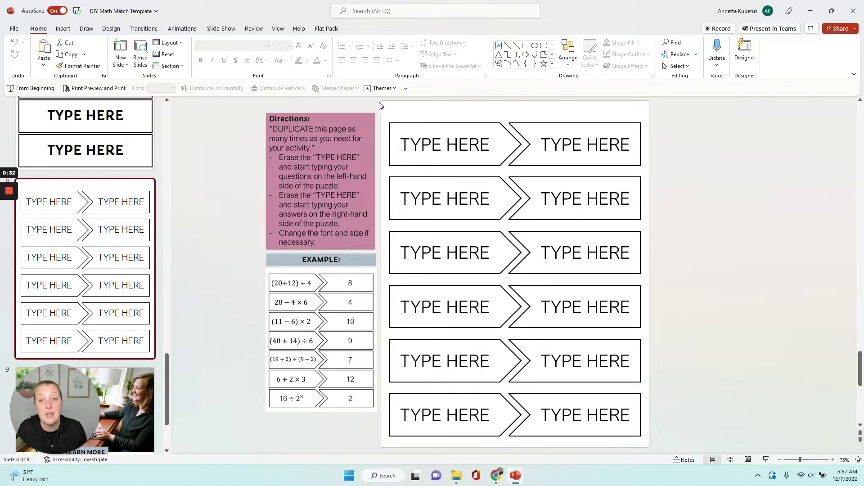
Step: Select the template's arrow puzzle rows and start a new blank presentation
left_click_drag(380, 102, 658, 453)
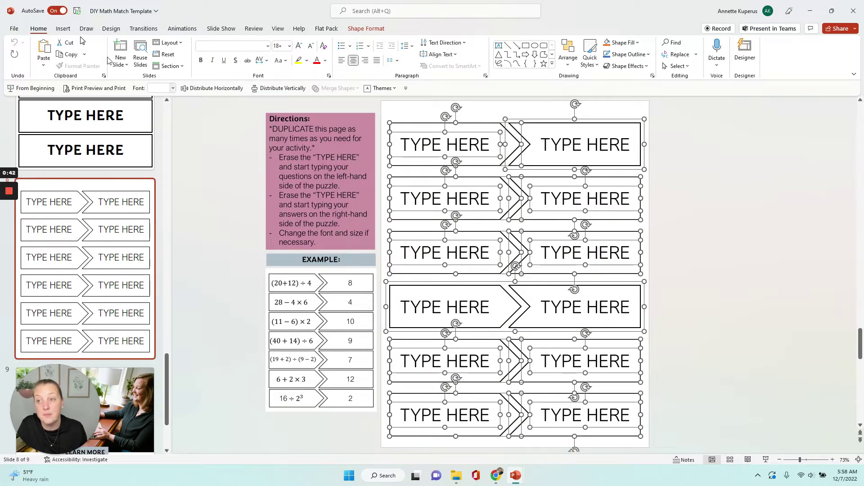
left_click(14, 29)
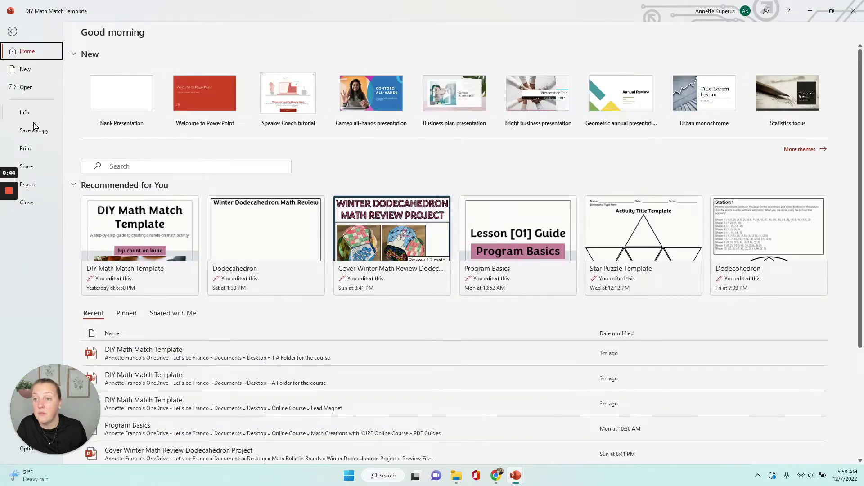
left_click(26, 69)
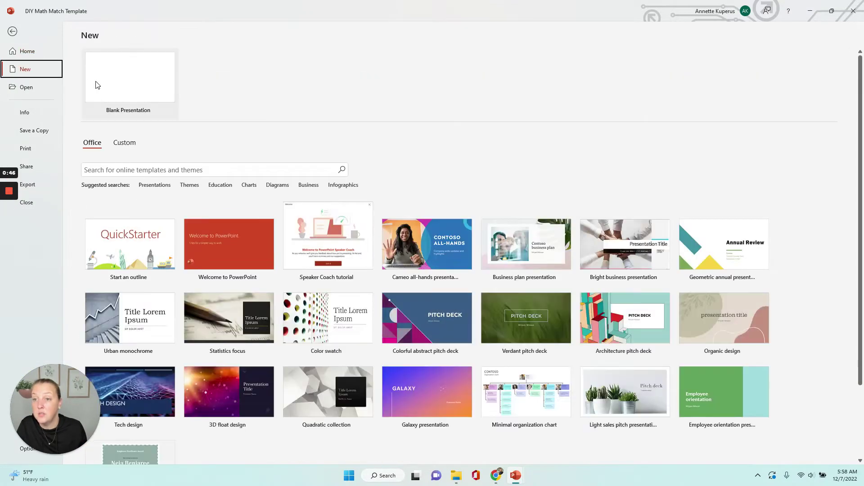
left_click(99, 85)
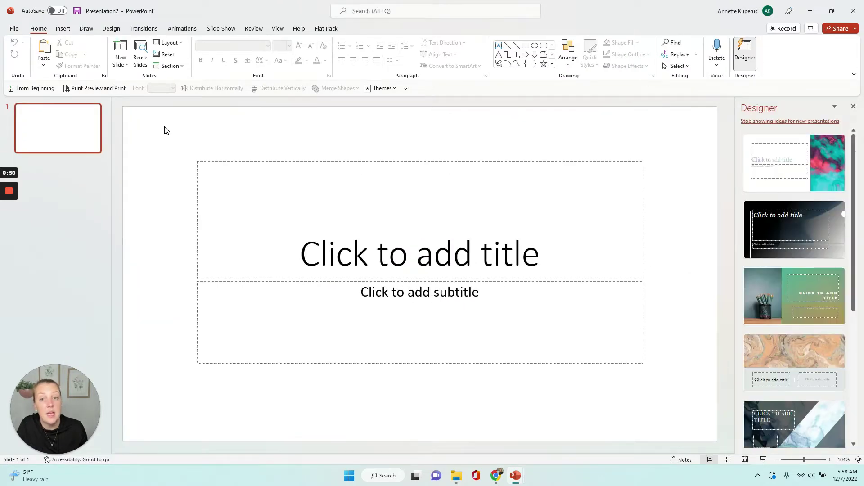
left_click(853, 106)
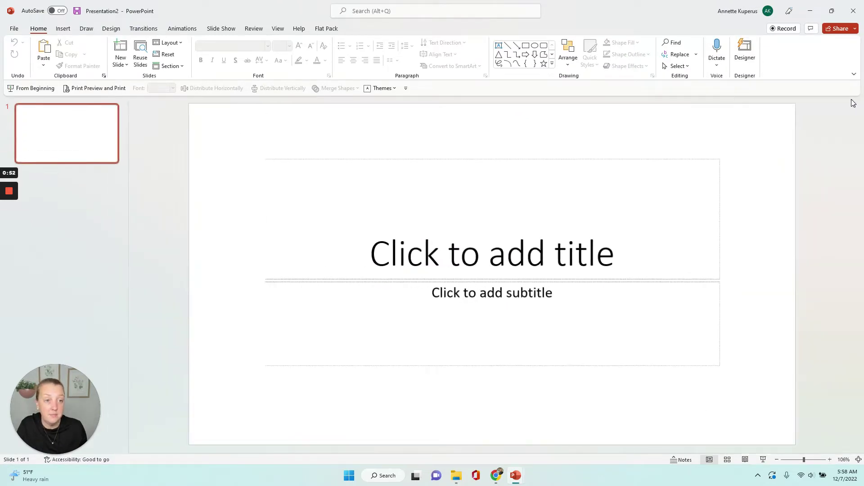
Step: Set the new presentation's slide size to Standard (4:3) and select its title and subtitle placeholders
left_click(109, 28)
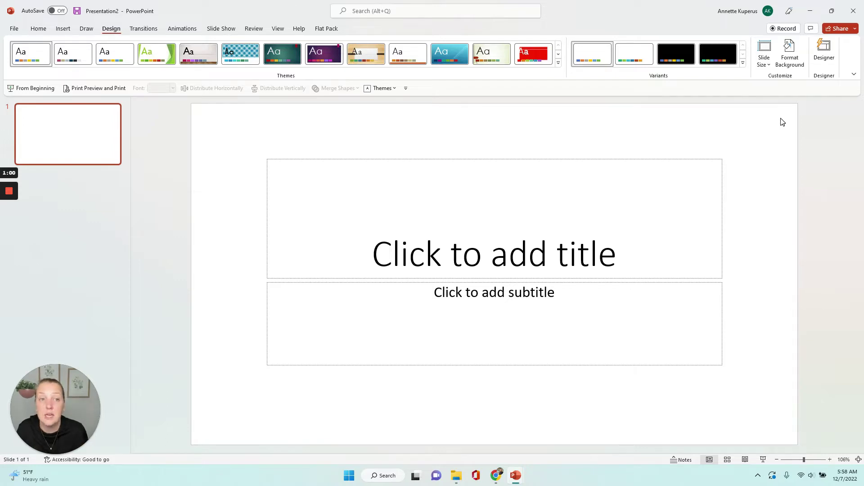
left_click(768, 65)
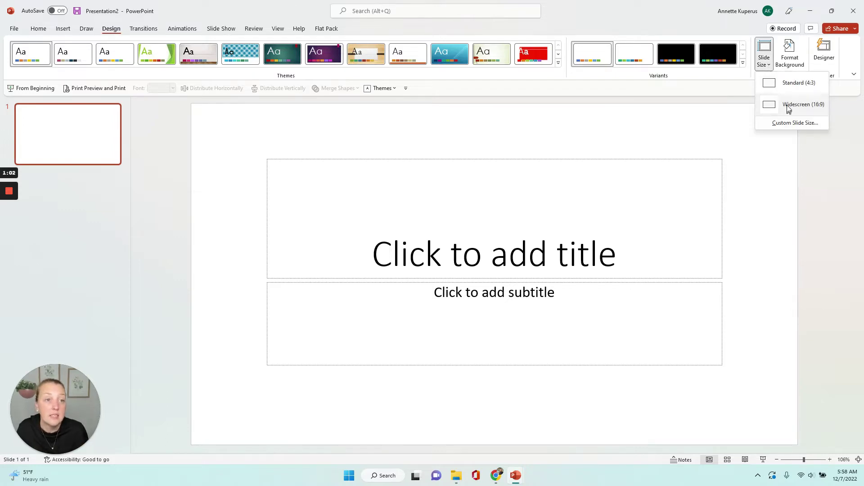
left_click(792, 85)
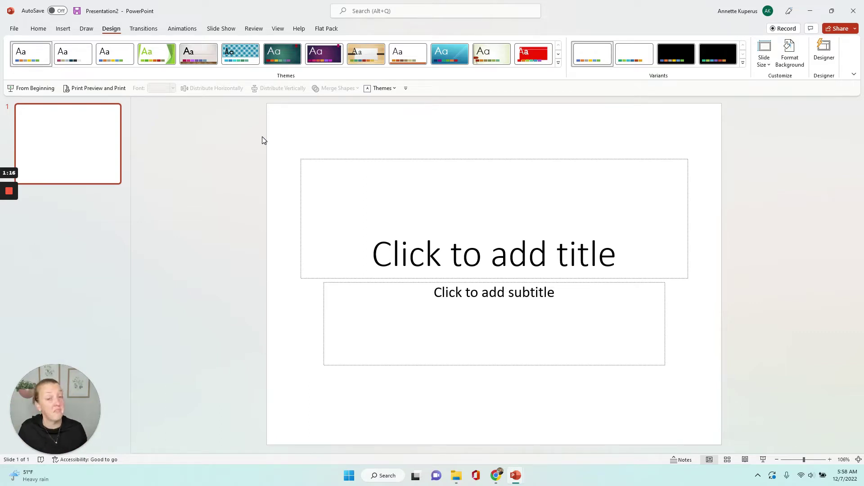
left_click_drag(262, 136, 735, 397)
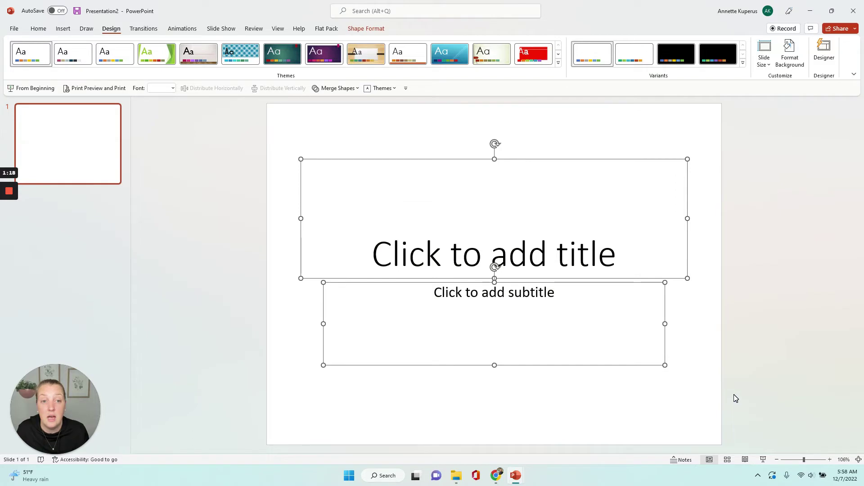
Step: Delete the title placeholders and paste the copied arrow rows onto the slide
key("Delete")
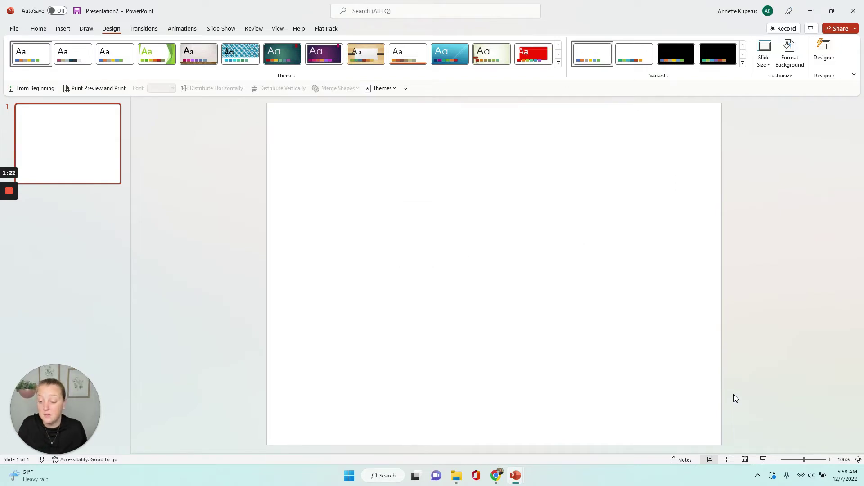
key("ctrl+v")
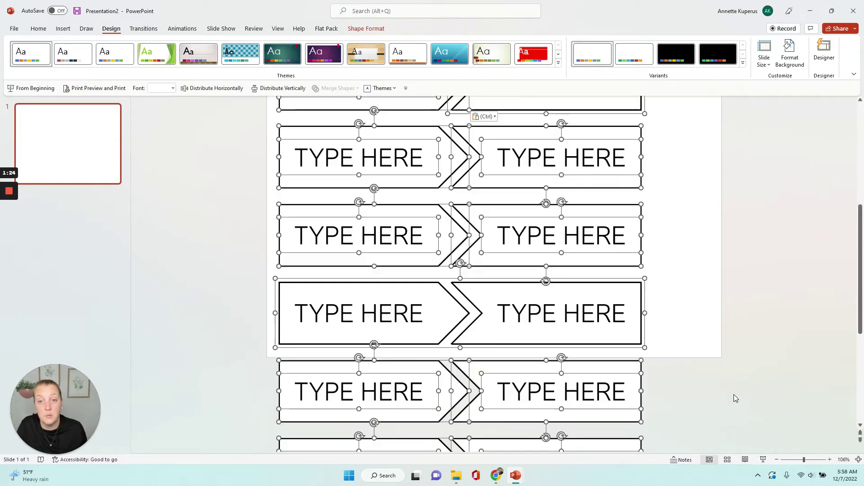
scroll(656, 369, "up", 2)
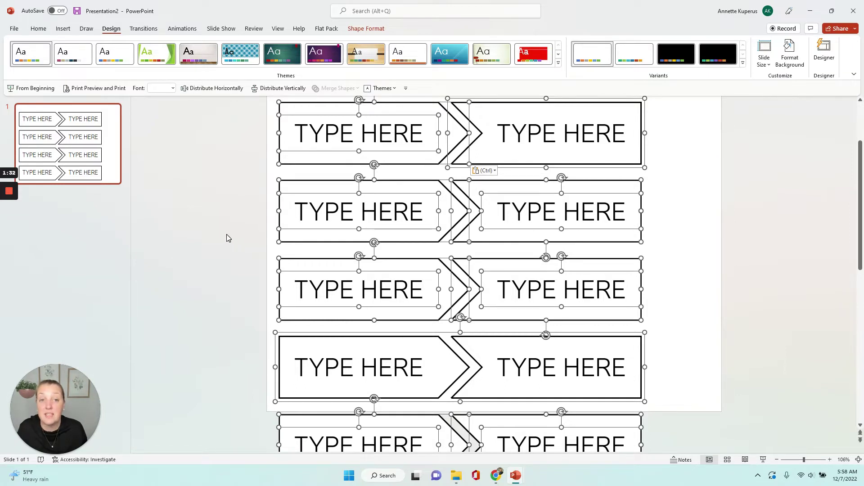
scroll(249, 180, "up", 2)
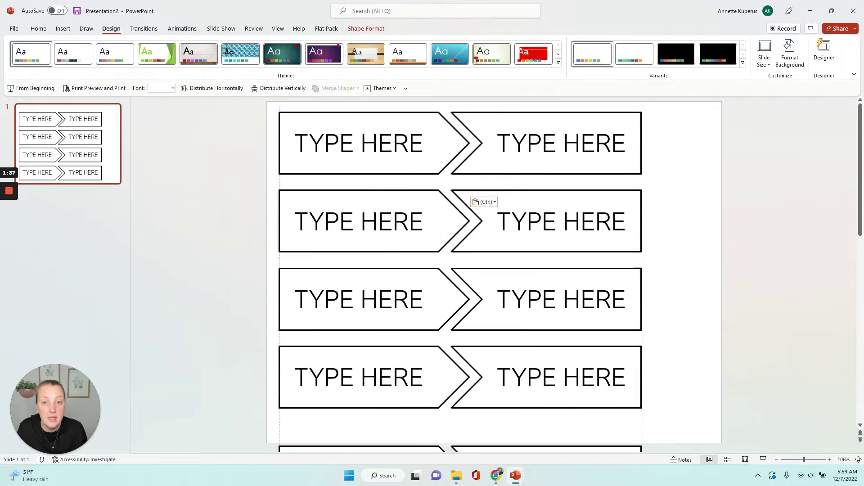
Step: Slide rows two through four up so they sit tight under the first row
left_click_drag(691, 162, 179, 396)
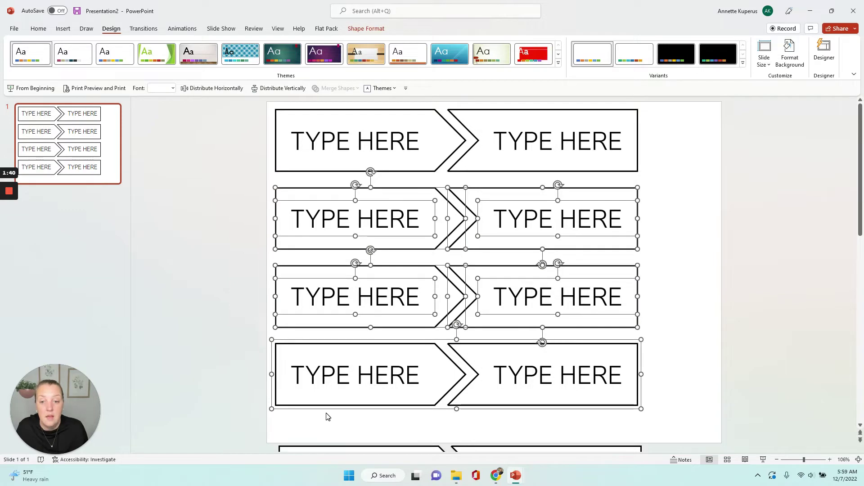
left_click_drag(328, 401, 328, 388)
left_click(241, 378)
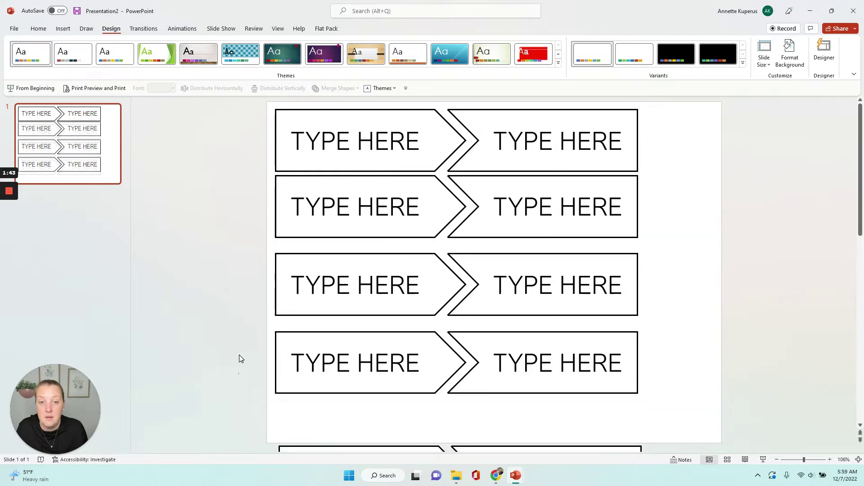
left_click_drag(720, 234, 252, 450)
left_click_drag(360, 355, 360, 346)
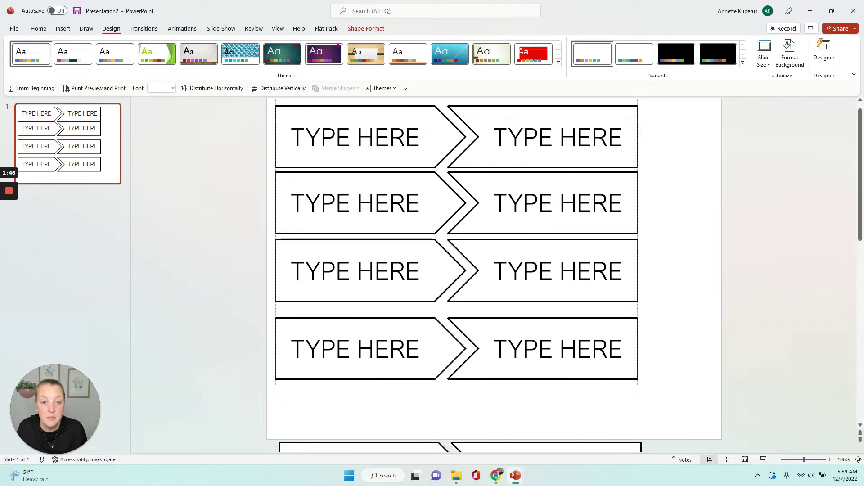
left_click(690, 353)
left_click_drag(261, 311, 632, 399)
left_click_drag(495, 360, 495, 349)
left_click(744, 376)
Step: Move the fifth arrow row up against row four
scroll(745, 376, "down", 1)
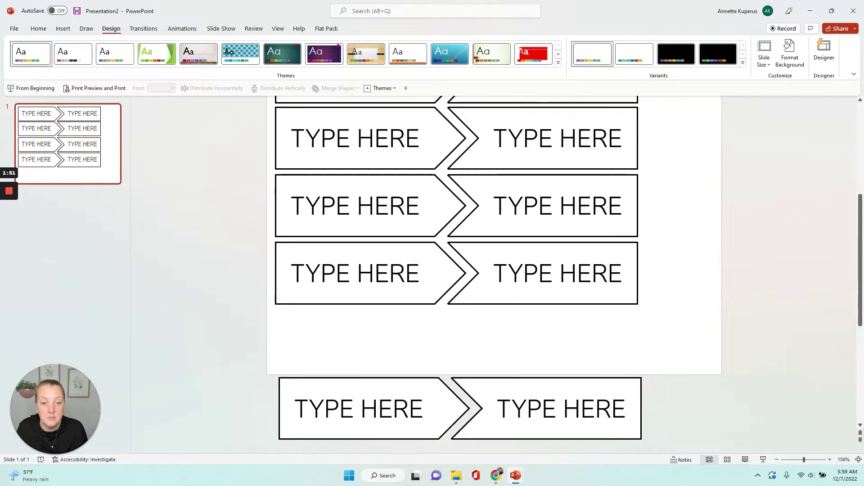
scroll(256, 318, "down", 1)
left_click_drag(254, 310, 638, 430)
left_click_drag(346, 367, 342, 297)
left_click(408, 396)
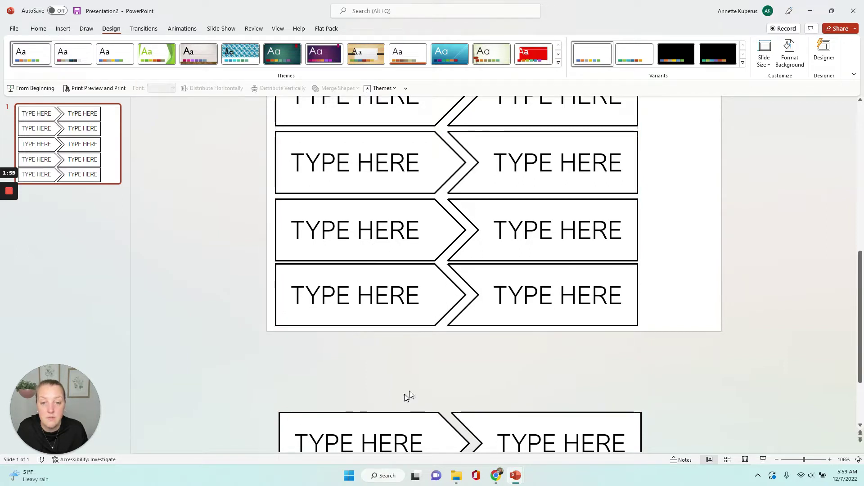
Step: Delete the extra arrow pair left below the slide
scroll(231, 390, "down", 1)
scroll(291, 318, "down", 1)
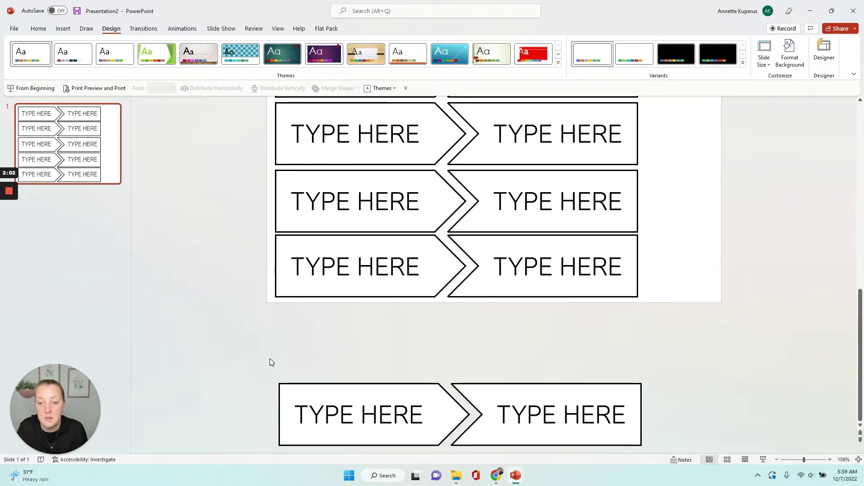
left_click_drag(270, 362, 645, 450)
key("Delete")
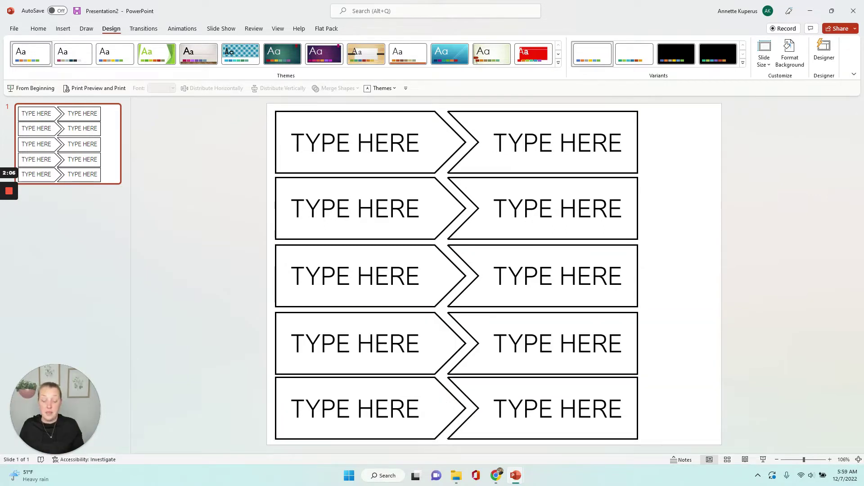
Step: Convert the top-left TYPE HERE text into an equation and snap the window to the right half
left_click(368, 144)
triple_click(369, 144)
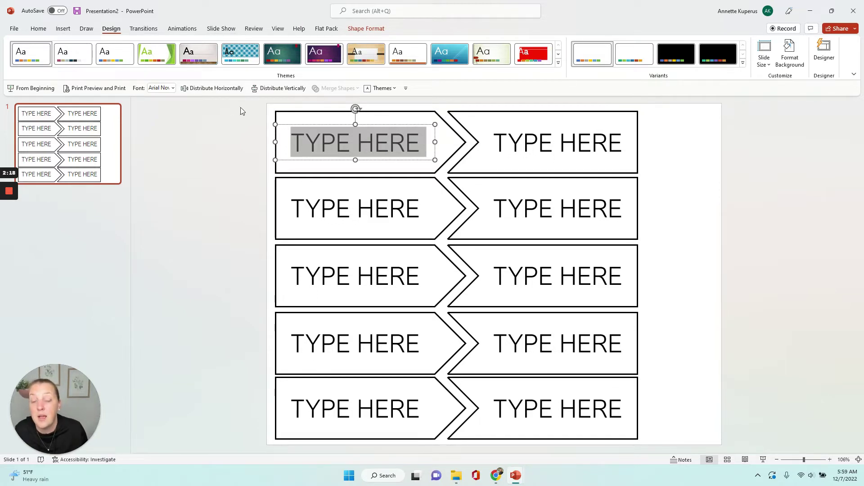
left_click(63, 29)
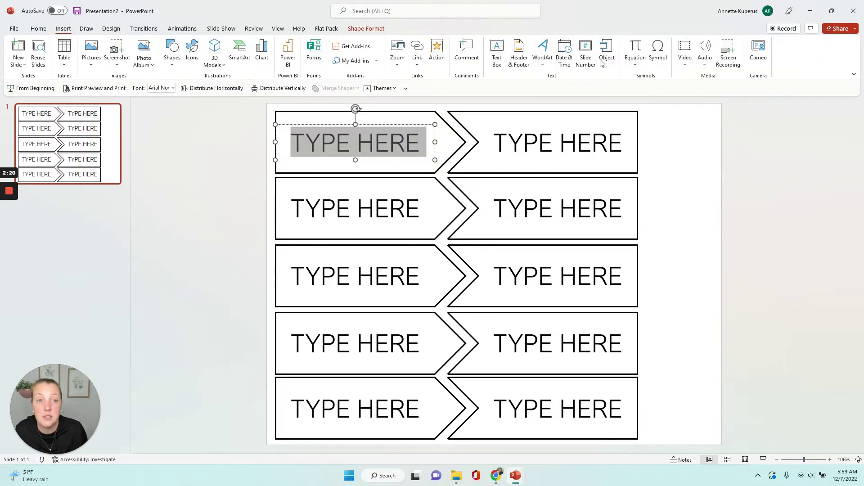
left_click(635, 49)
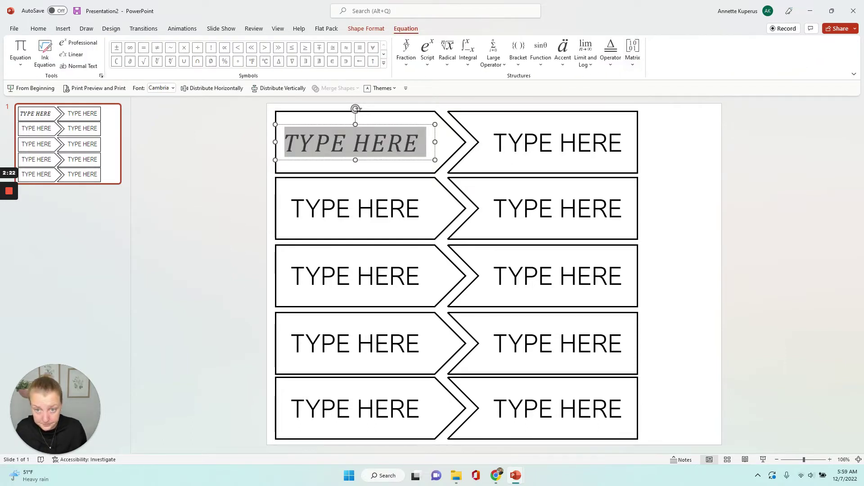
left_click_drag(596, 12, 863, 167)
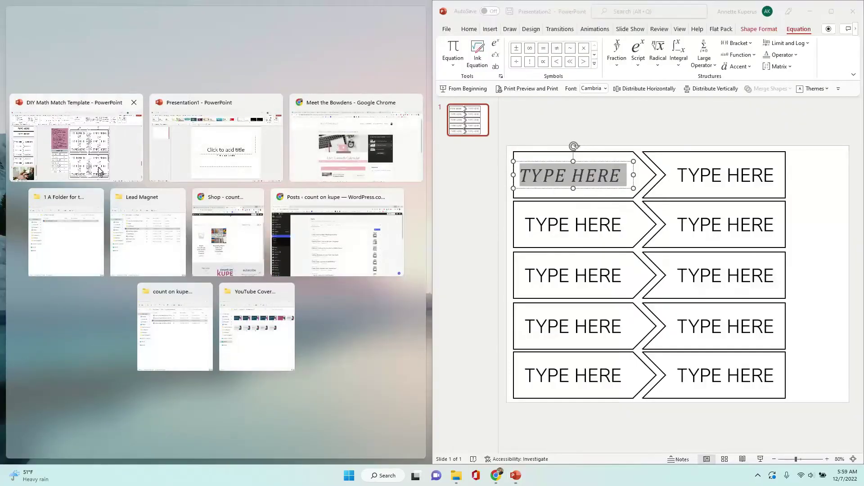
Step: Copy the template's EXAMPLE equation table into Presentation2 and place it beside the slide
left_click(100, 169)
left_click(130, 334)
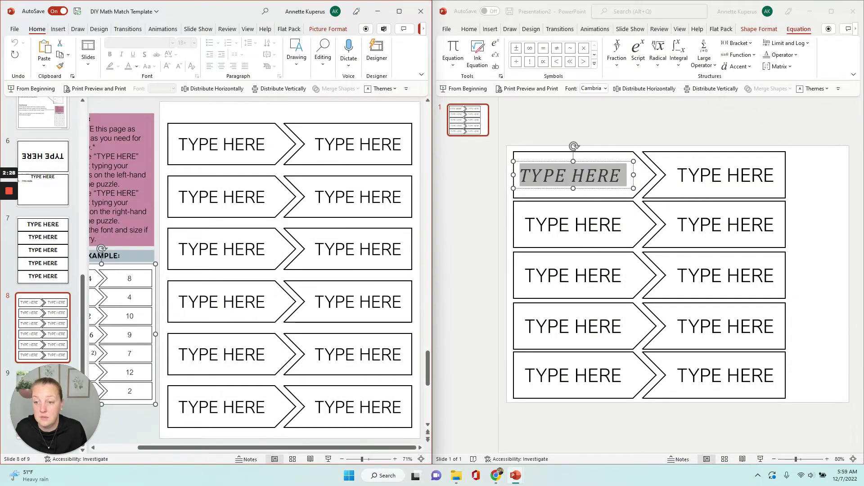
key("ctrl+c")
left_click(491, 244)
key("ctrl+v")
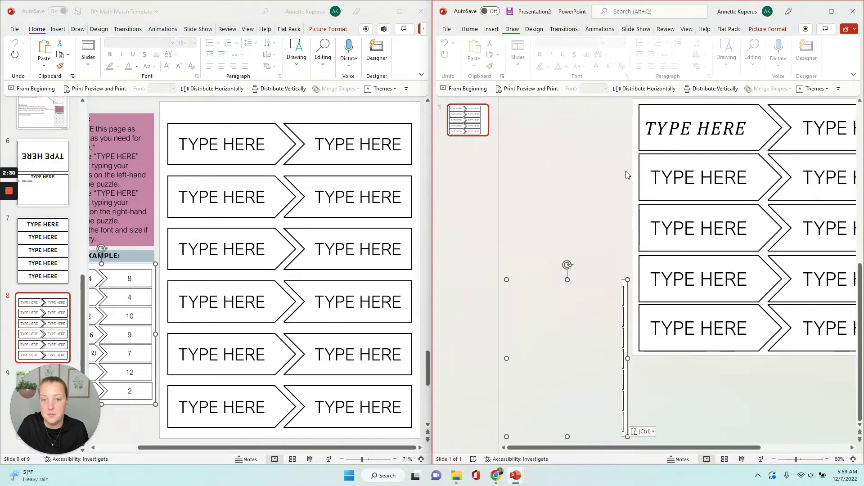
left_click(832, 11)
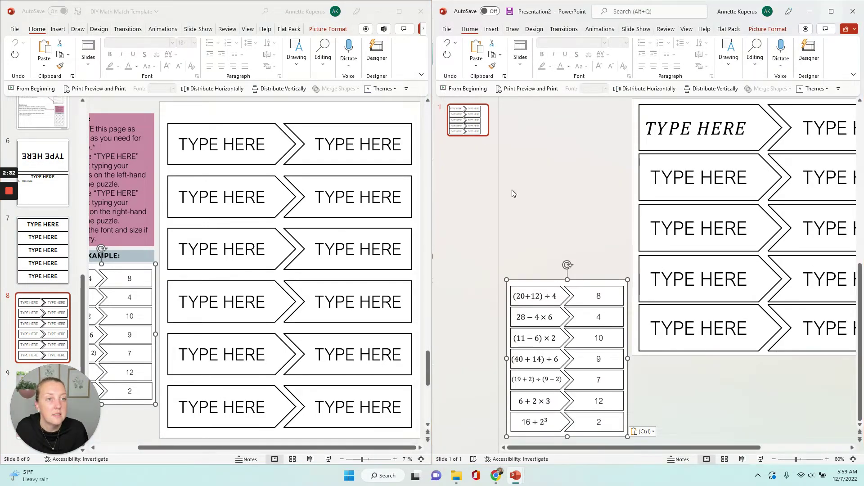
scroll(274, 193, "up", 2)
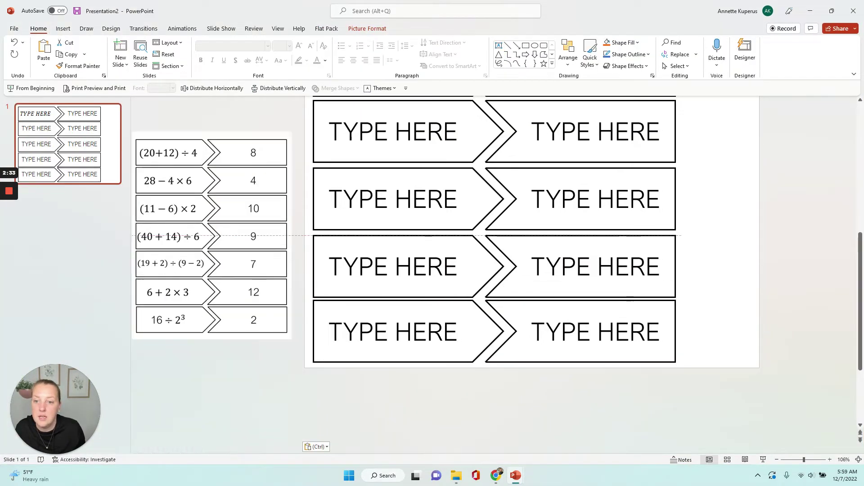
left_click_drag(245, 197, 243, 153)
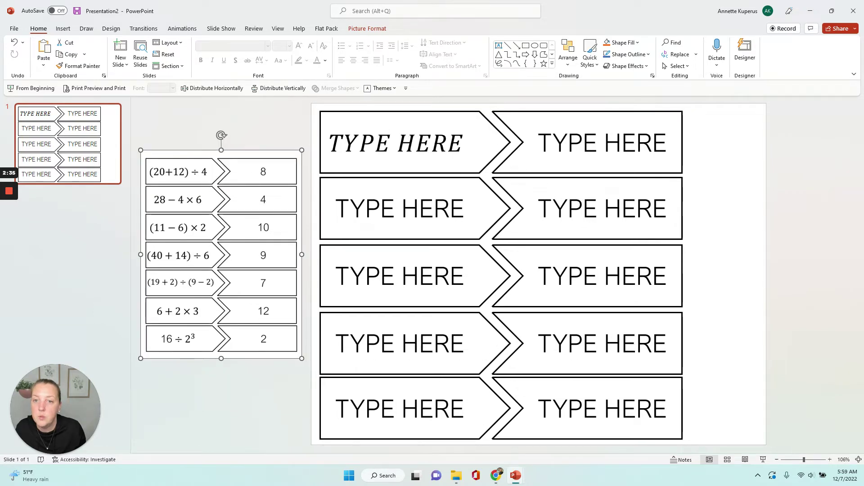
Step: Enter the equation (20 + 12) ÷ 4 in the first row's left piece on one line
left_click(368, 153)
triple_click(368, 153)
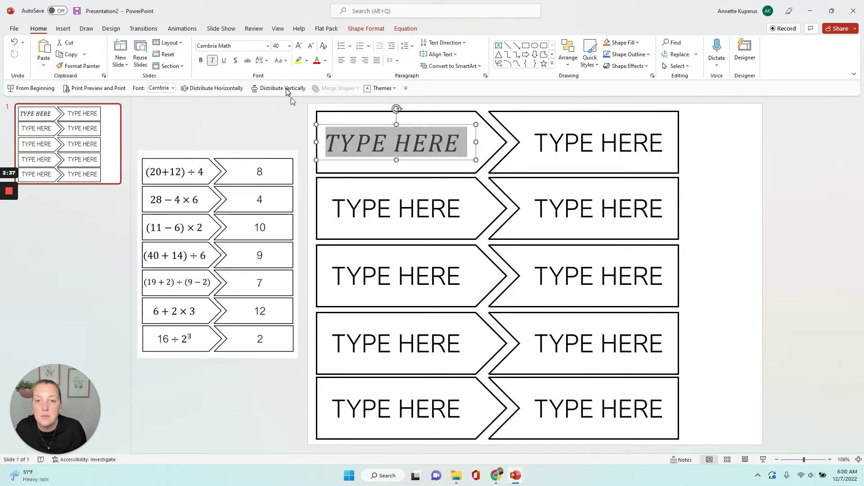
left_click(64, 30)
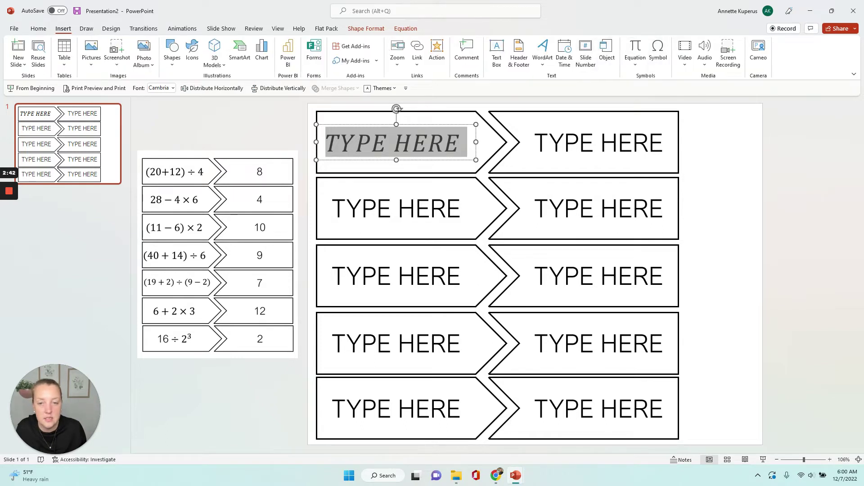
type("(")
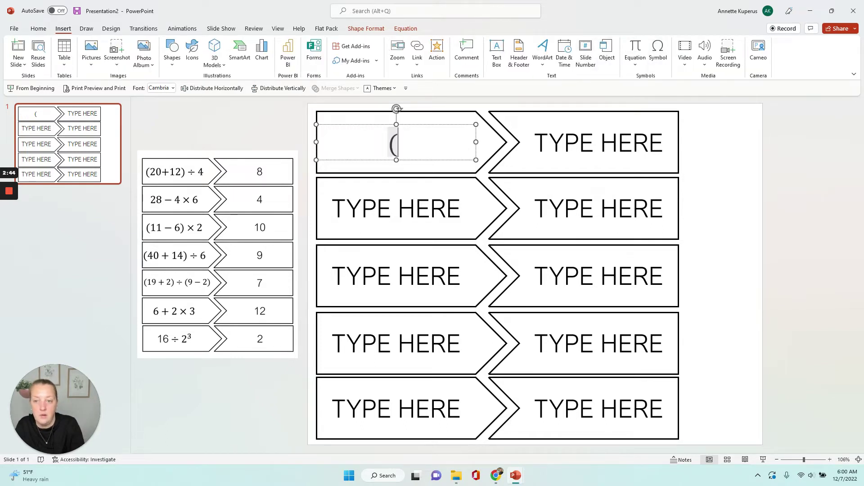
type("20 + 12")
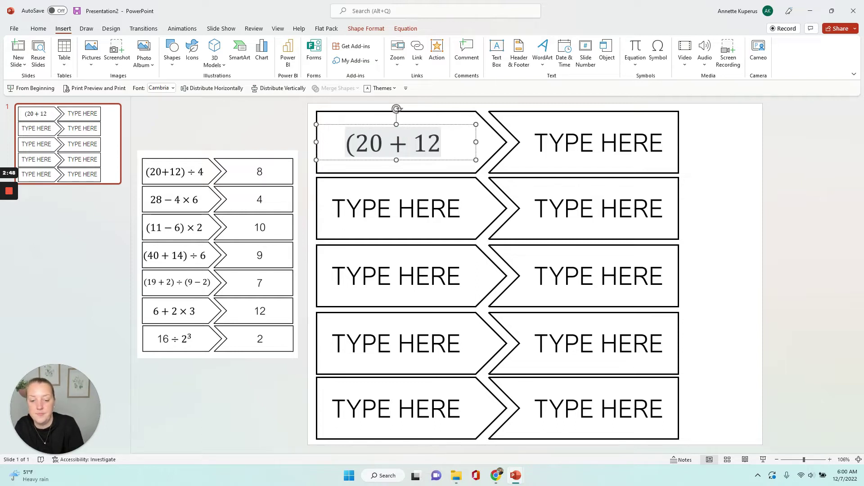
type(")")
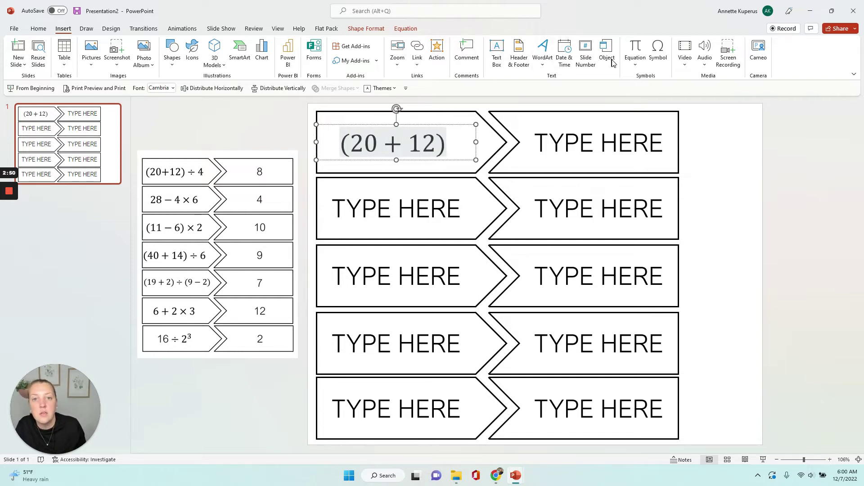
left_click(412, 29)
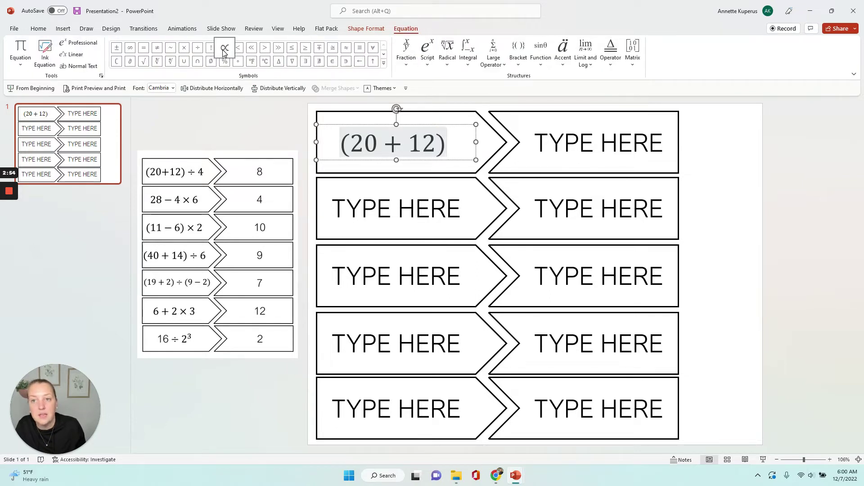
left_click(197, 48)
type("4")
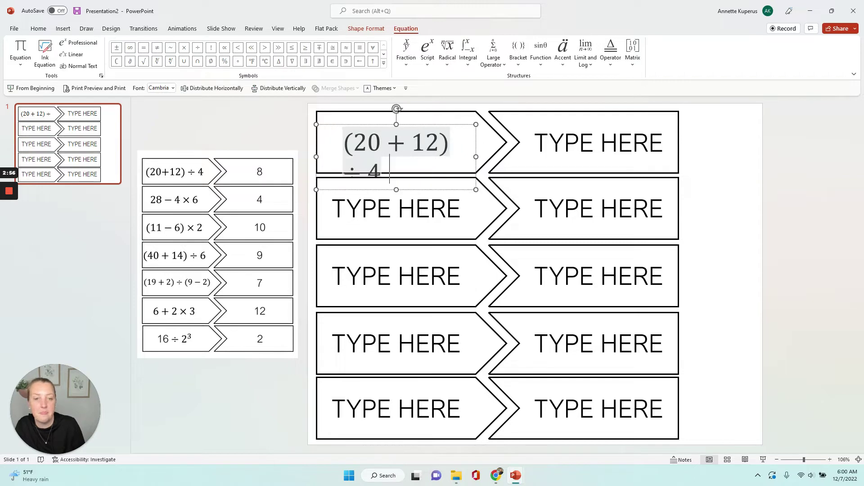
left_click_drag(475, 158, 481, 158)
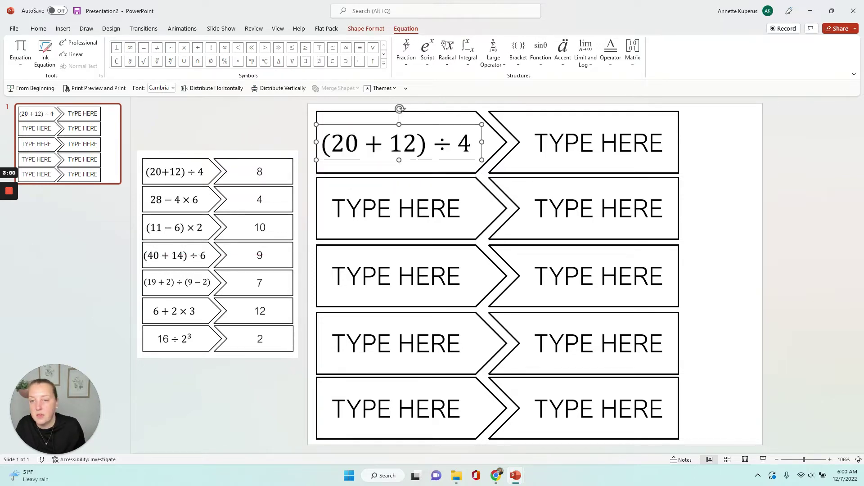
Step: Replace the first row's right-piece TYPE HERE text with the answer 8
left_click(587, 145)
triple_click(586, 145)
type("8")
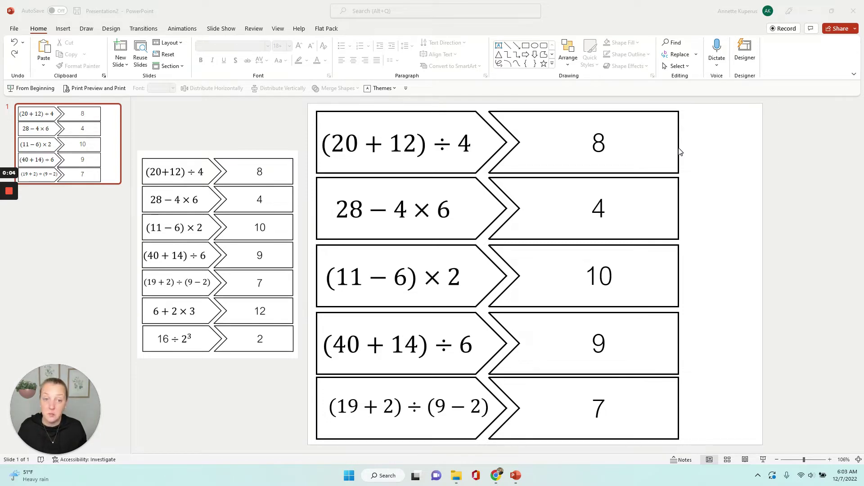
Step: Focus the presentation and select the reference table picture beside the slide
left_click(295, 108)
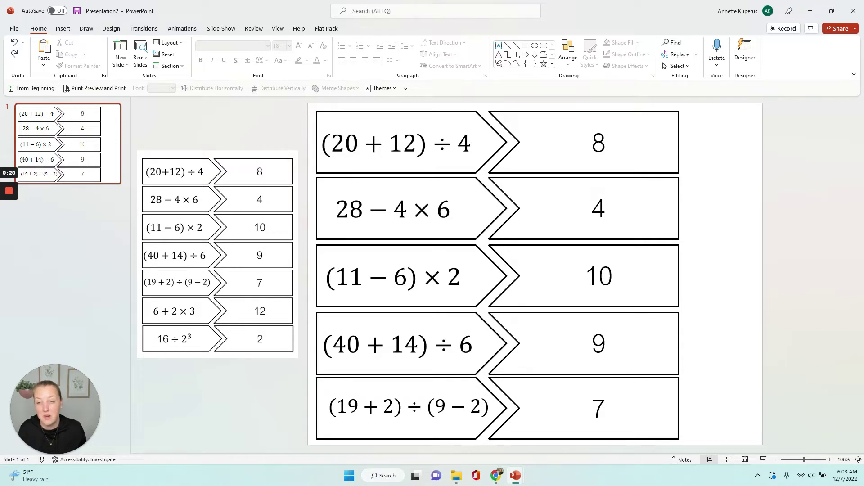
left_click(172, 158)
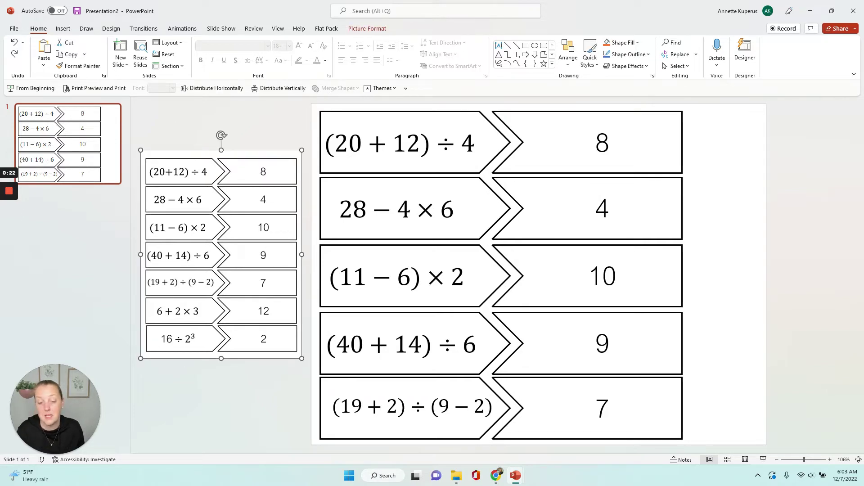
Step: Delete the reference table picture and resize all puzzle rows together
key("Delete")
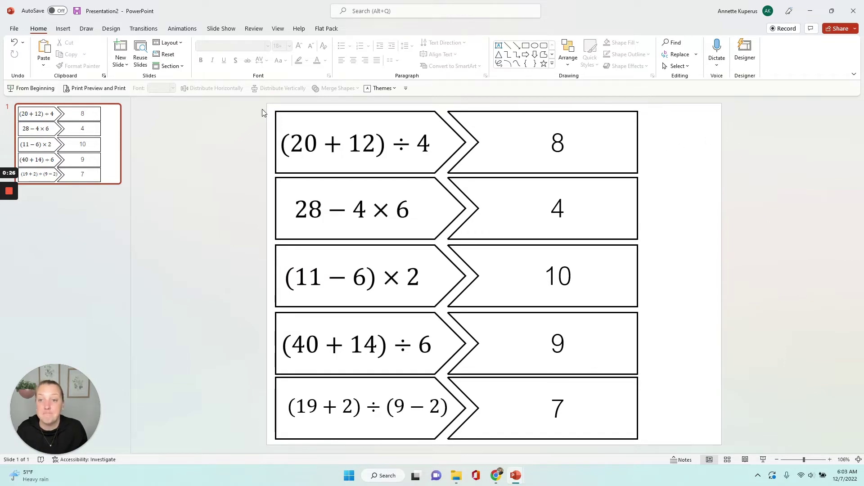
left_click_drag(263, 109, 680, 452)
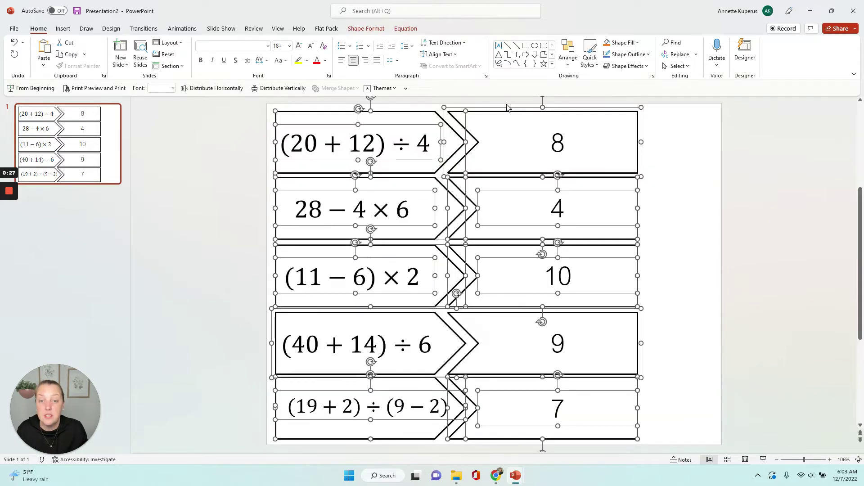
left_click(198, 207)
left_click_drag(235, 106, 698, 390)
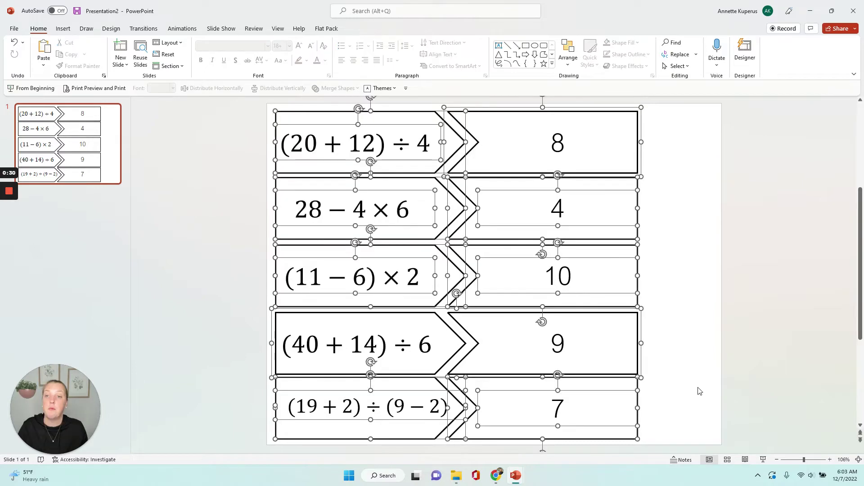
left_click(242, 110)
left_click_drag(241, 102, 714, 451)
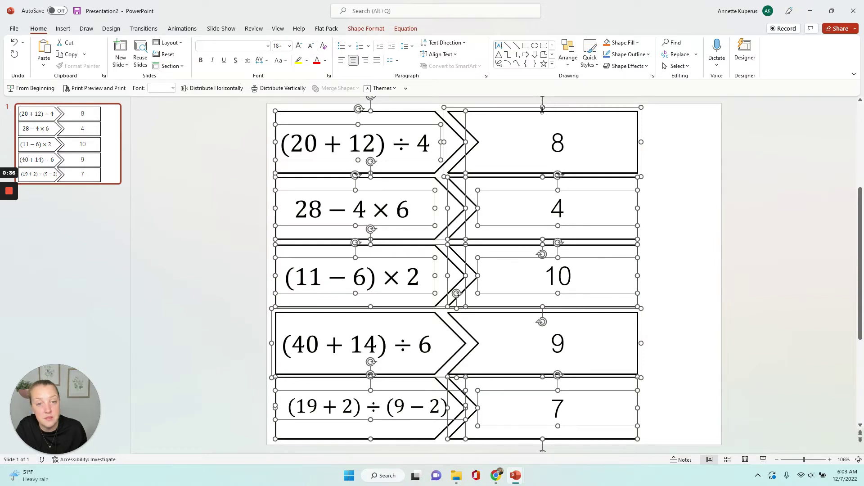
left_click_drag(371, 96, 371, 104)
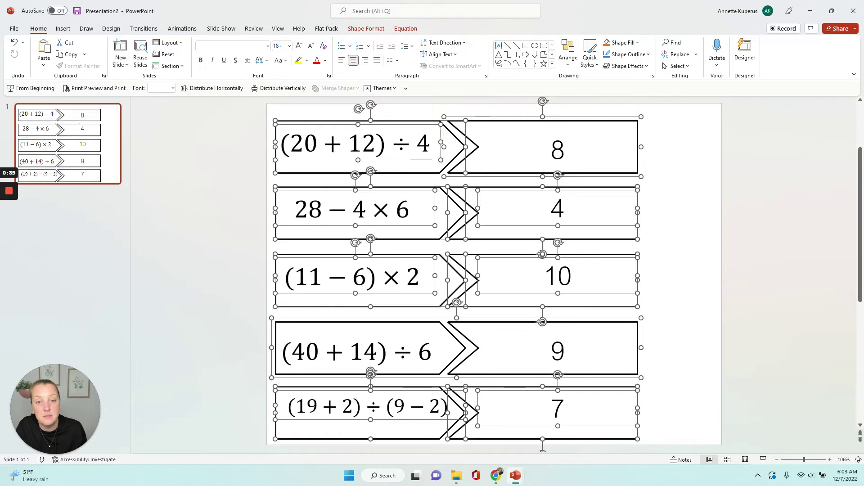
left_click(265, 251)
Step: Nudge the (40 + 14) ÷ 6, (11 − 6) × 2, 28 − 4 × 6 and (20 + 12) ÷ 4 rows down until flush
left_click_drag(239, 298, 706, 398)
key("Down")
key("Down")
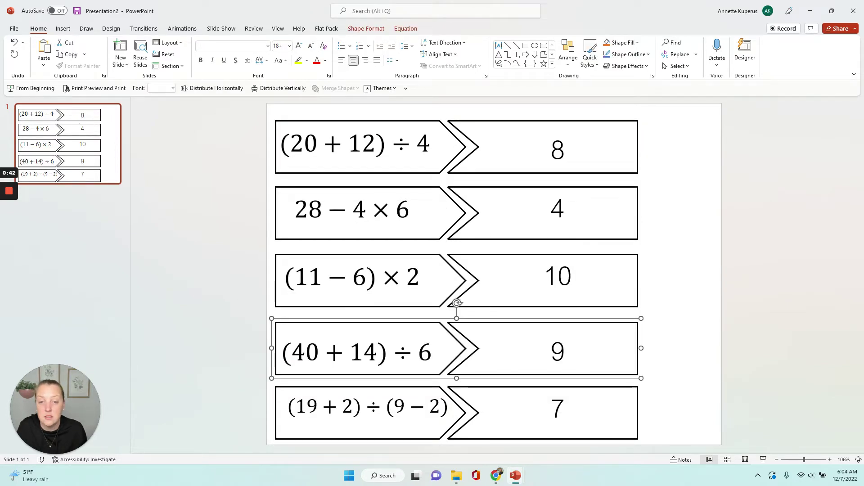
left_click(695, 310)
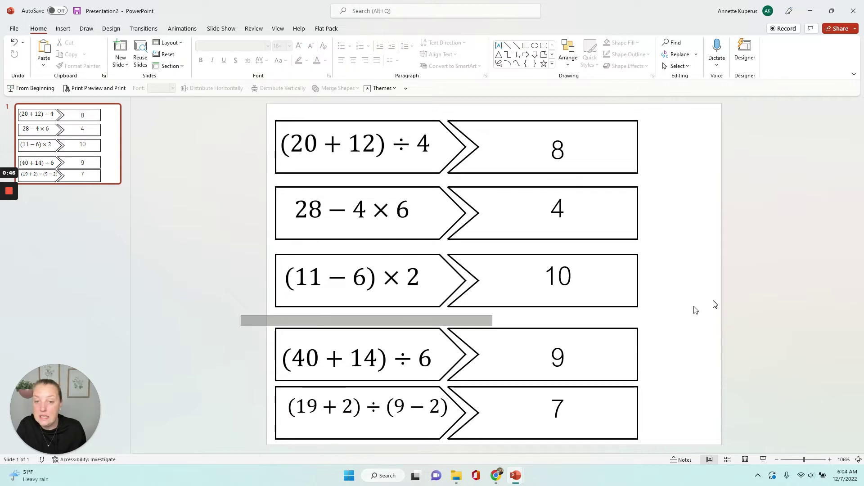
left_click_drag(695, 309, 261, 246)
key("Down")
key("Down")
key("Down")
key("Down")
key("Down")
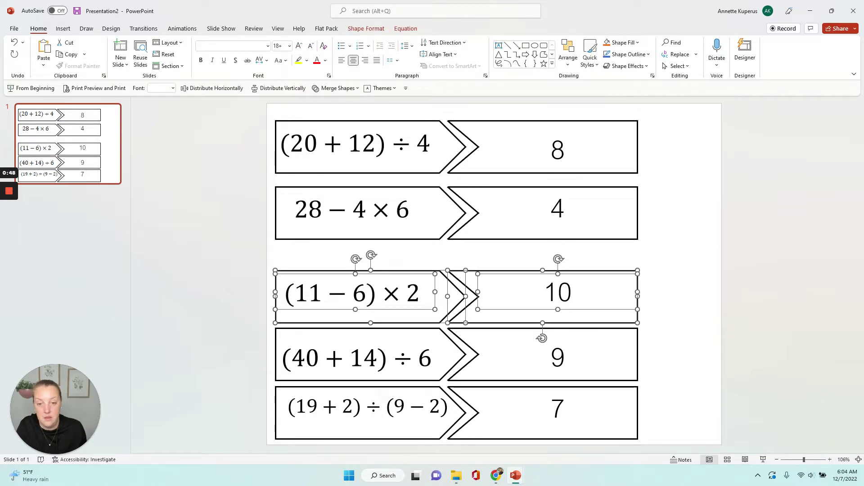
left_click(242, 249)
left_click_drag(241, 249, 696, 137)
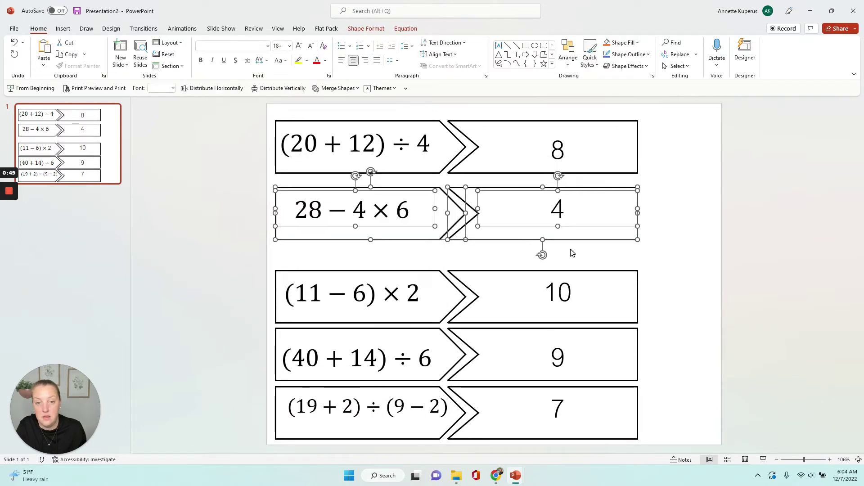
key("Down")
key("Down")
key("Down")
key("Down")
key("Down")
key("Down")
key("Down")
key("Down")
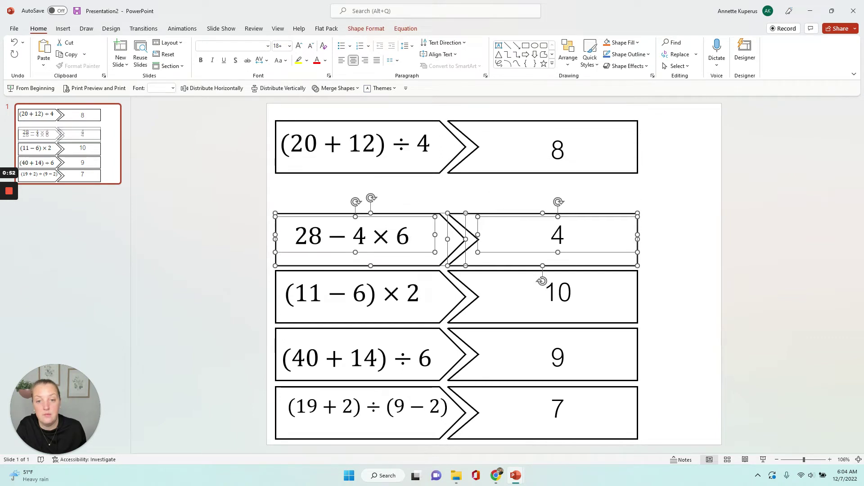
left_click(244, 194)
left_click_drag(244, 194, 673, 96)
key("Down")
key("Down")
key("Down")
key("Down")
key("Down")
key("Down")
key("Down")
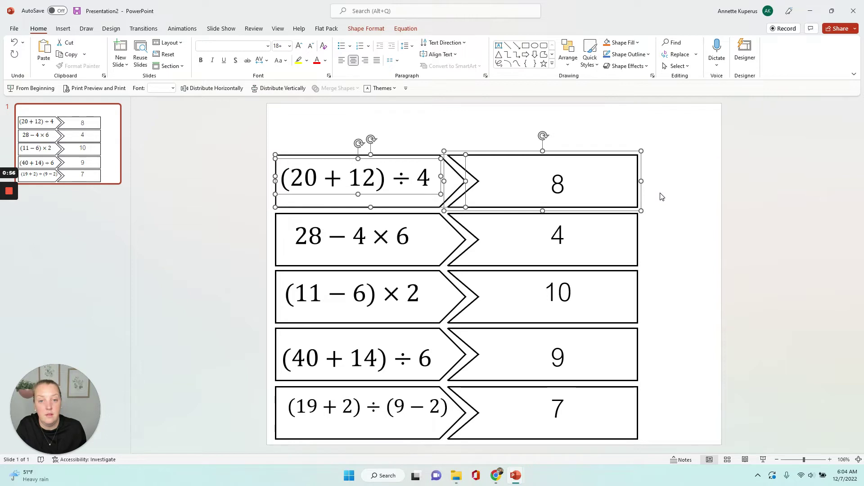
left_click(744, 157)
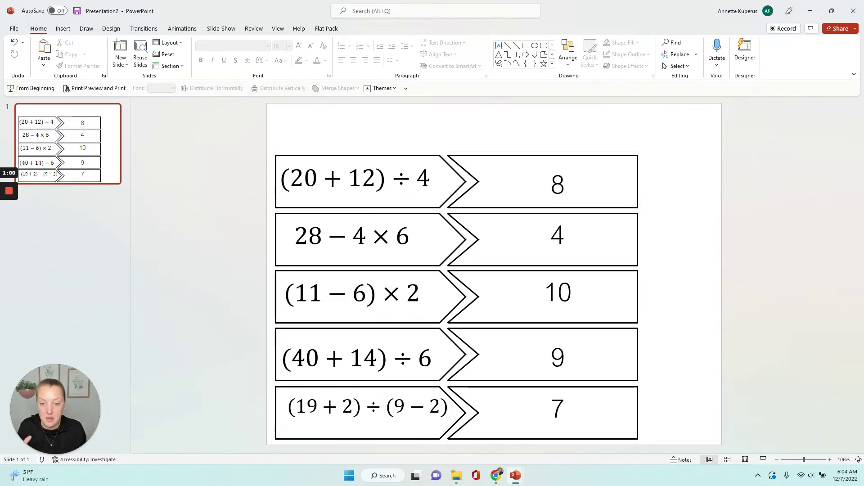
left_click(417, 357)
Step: Nudge the (40 + 14) ÷ 6 equation up slightly and duplicate slide 1
key("Up")
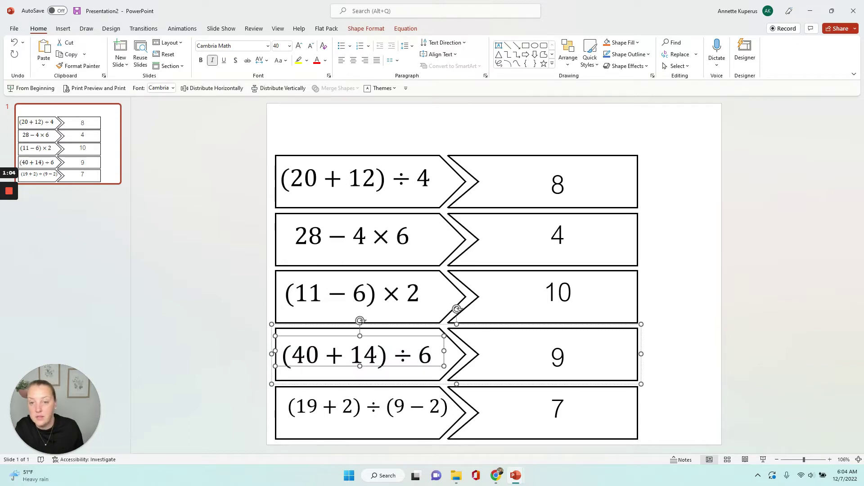
left_click(783, 268)
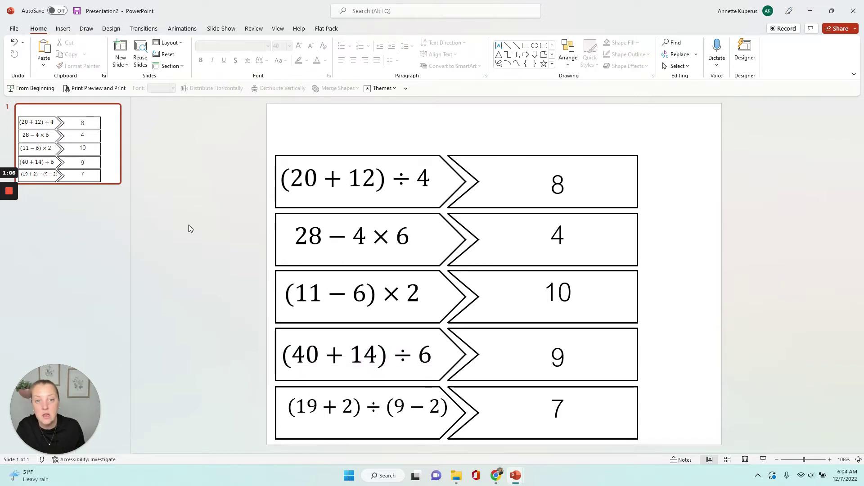
right_click(90, 155)
left_click(148, 257)
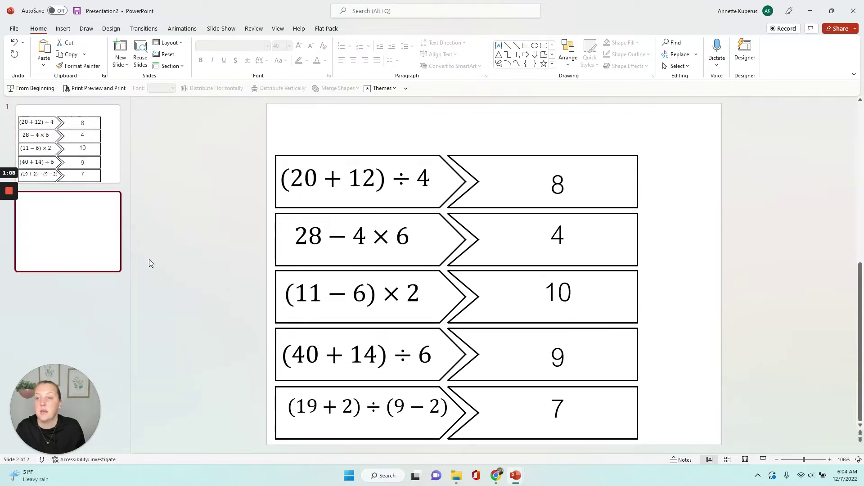
key("Up")
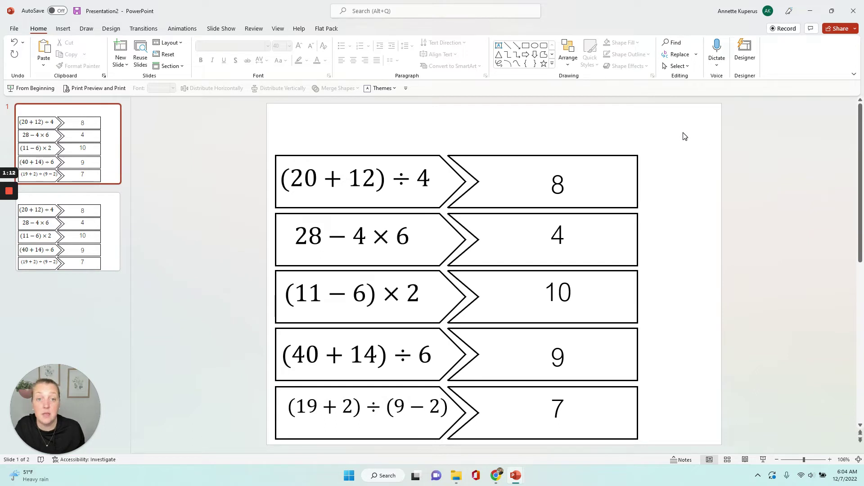
Step: Duplicate slide 1 again so the deck holds three identical puzzle slides
right_click(27, 166)
left_click(60, 151)
right_click(60, 151)
left_click(103, 252)
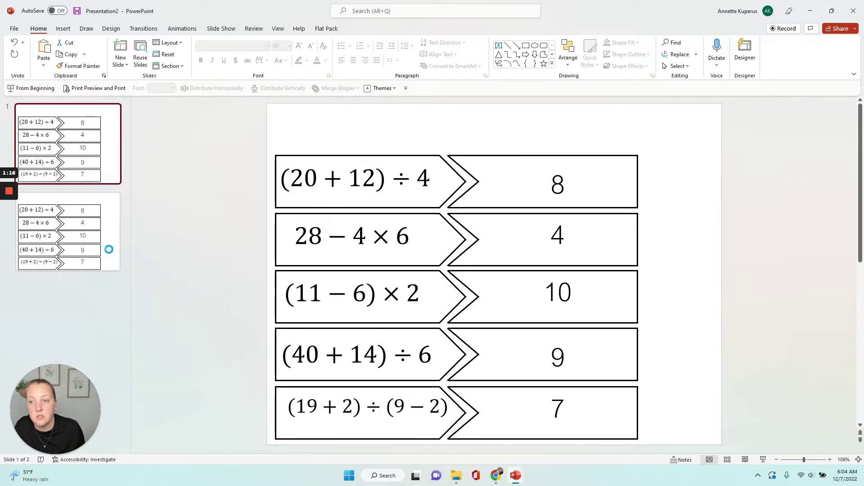
left_click(55, 155)
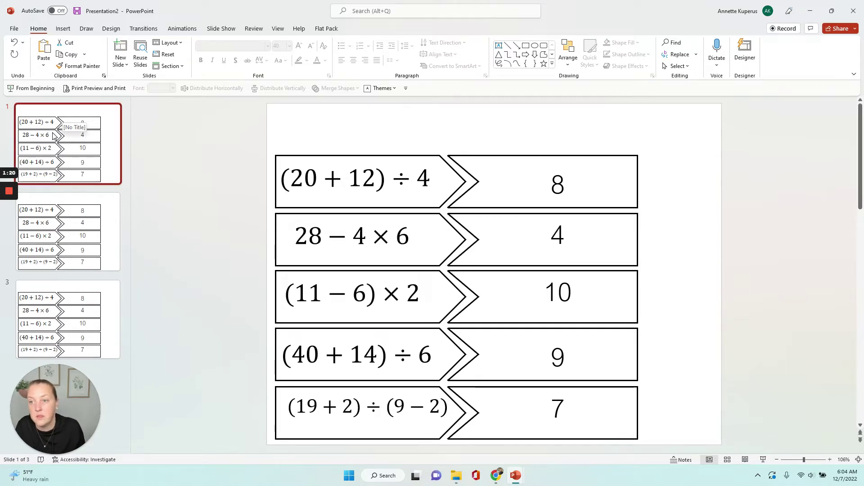
right_click(53, 135)
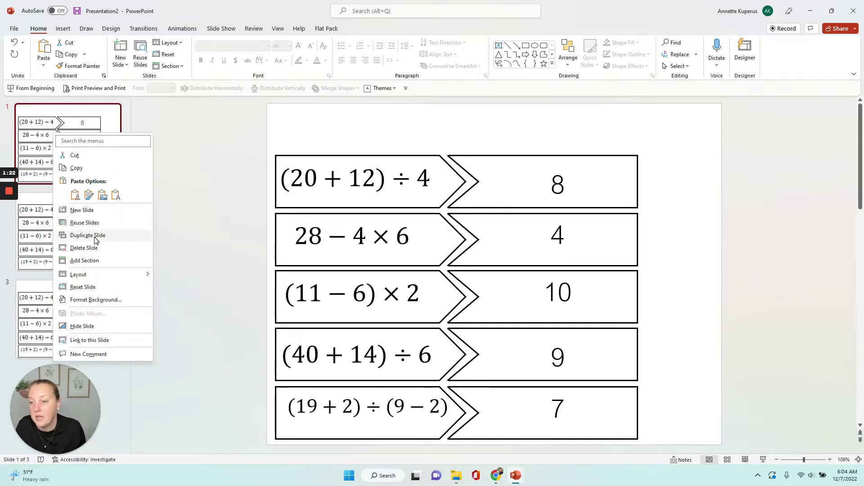
left_click(41, 142)
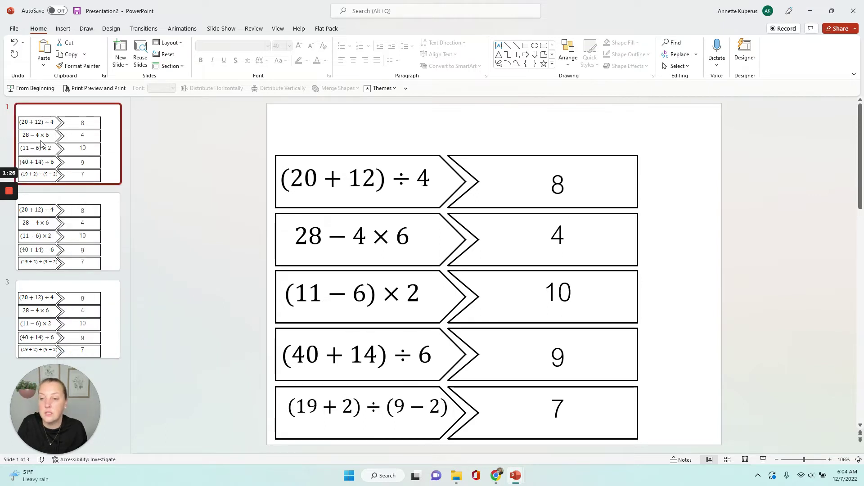
key("ctrl+d")
key("Delete")
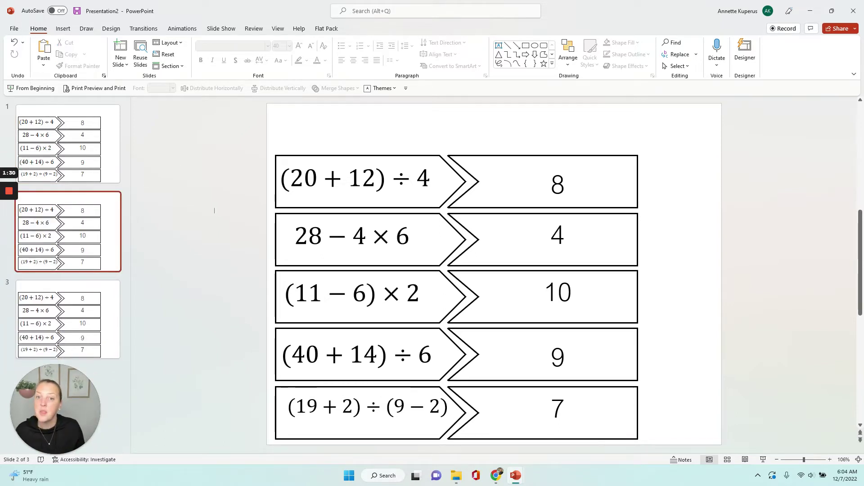
key("Up")
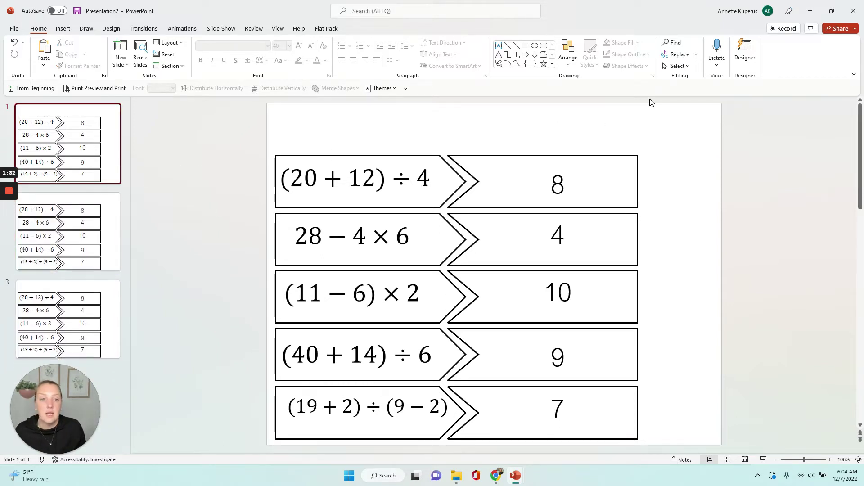
left_click_drag(747, 106, 206, 460)
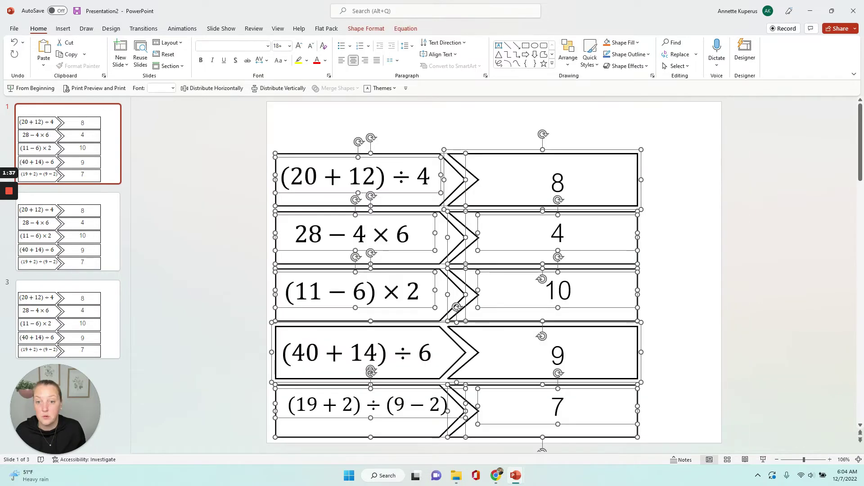
Step: Ungroup the equation rows on slide 1, then marquee-select the whole answer column
right_click(427, 157)
mouse_move(458, 238)
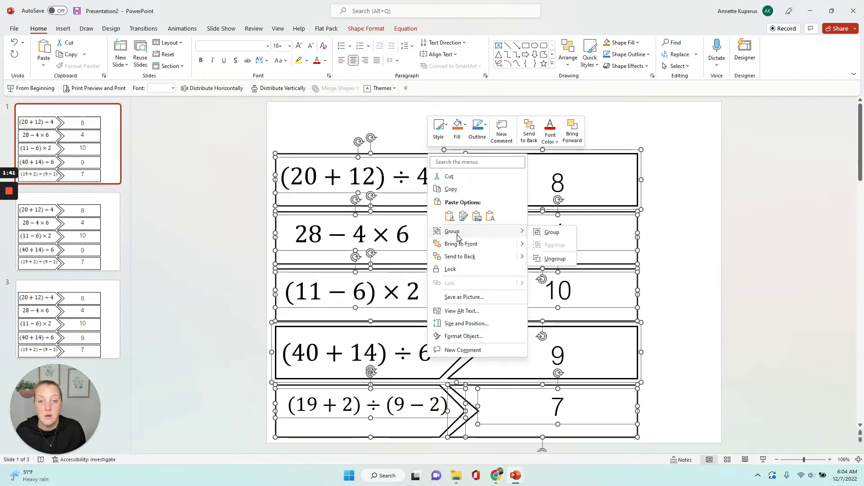
left_click(550, 256)
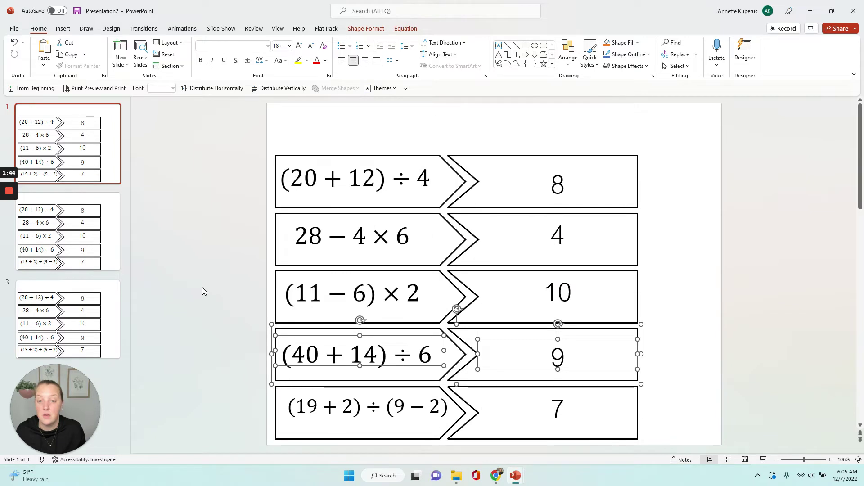
left_click(220, 283)
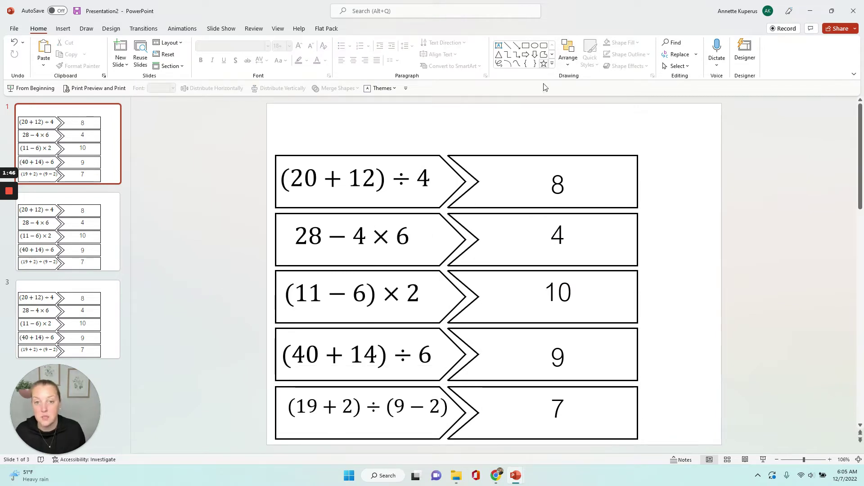
left_click_drag(719, 101, 428, 484)
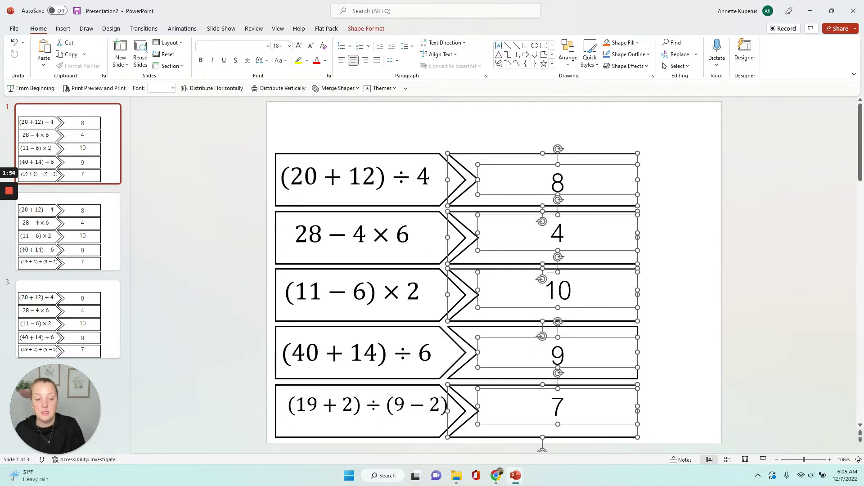
Step: Delete the selected answer pieces and ungroup the leftover (40 + 14) ÷ 6 group
key("Delete")
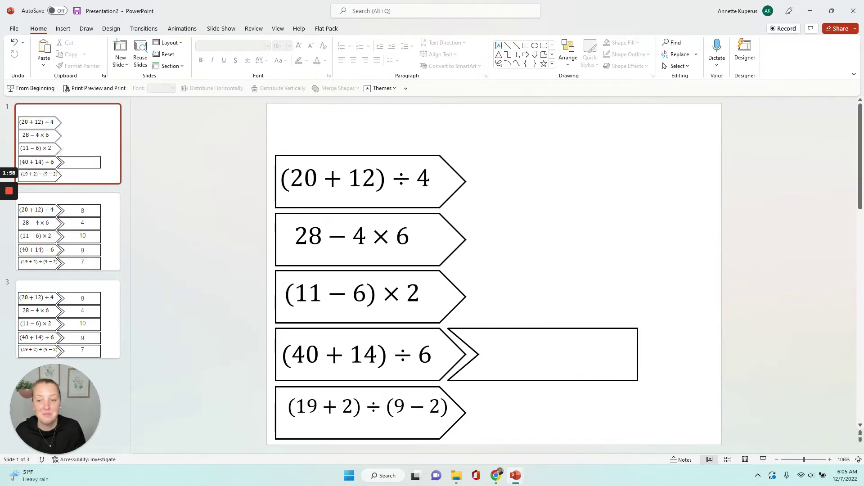
left_click(540, 354)
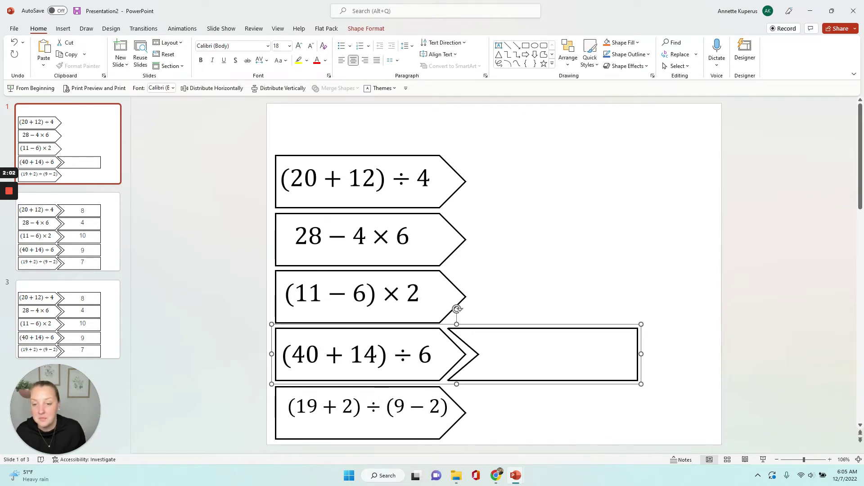
right_click(497, 351)
mouse_move(533, 228)
left_click(624, 250)
Step: Delete the leftover empty answer arrow, leaving only the five equation arrows
left_click(700, 301)
left_click(542, 378)
key("Delete")
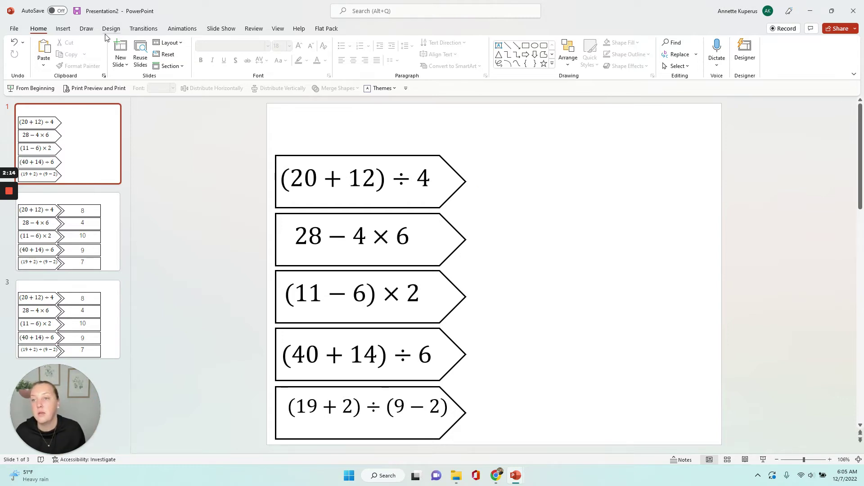
left_click(63, 29)
Step: Add a text box reading 'Add Directions' at slide 1's top-left
left_click(499, 50)
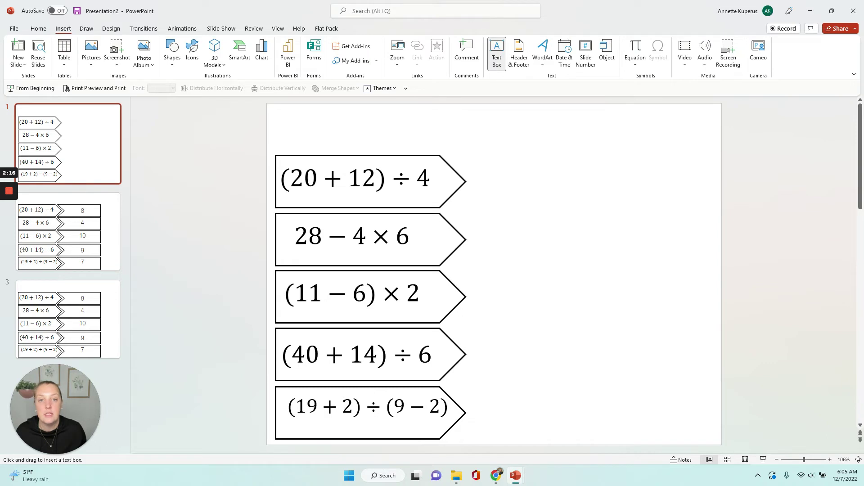
left_click(285, 118)
type("Add Directions")
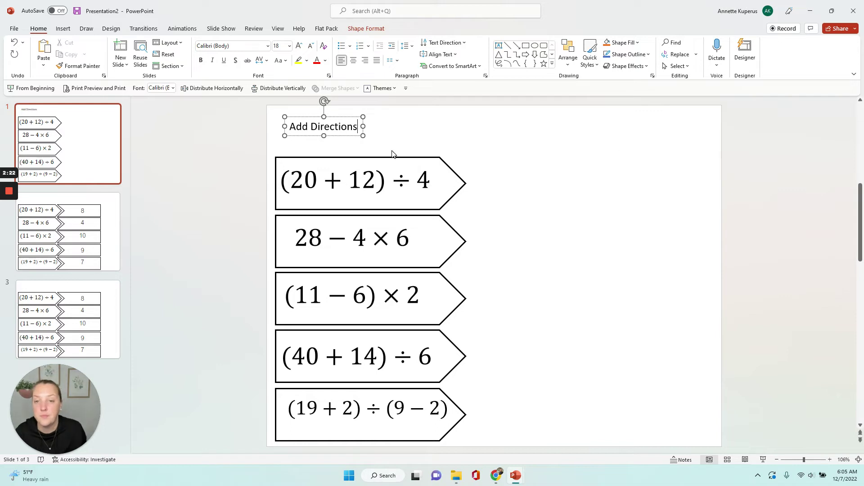
Step: Move the Add Directions box up toward the top-left corner, then view slide 2
triple_click(337, 126)
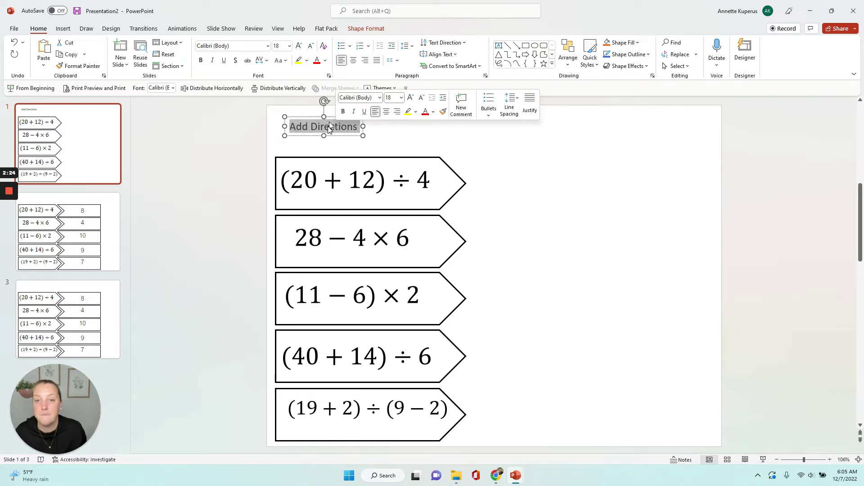
left_click(340, 144)
left_click(340, 144)
left_click_drag(340, 144, 331, 137)
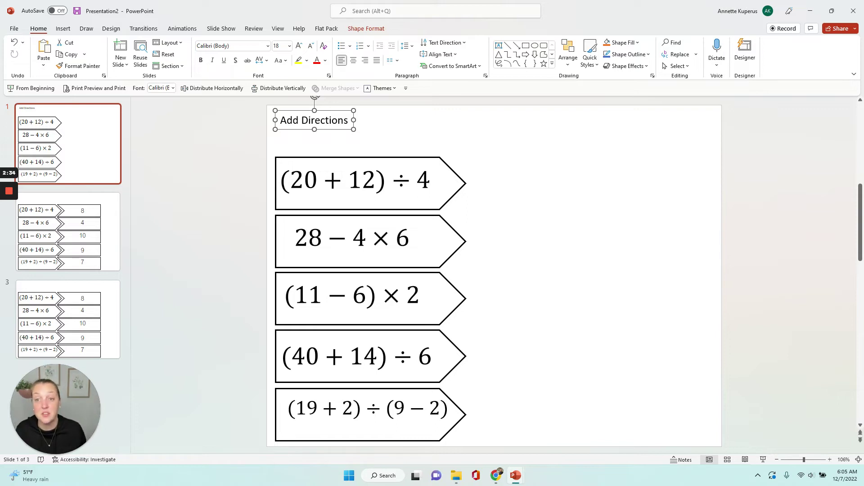
left_click(97, 177)
left_click(86, 217)
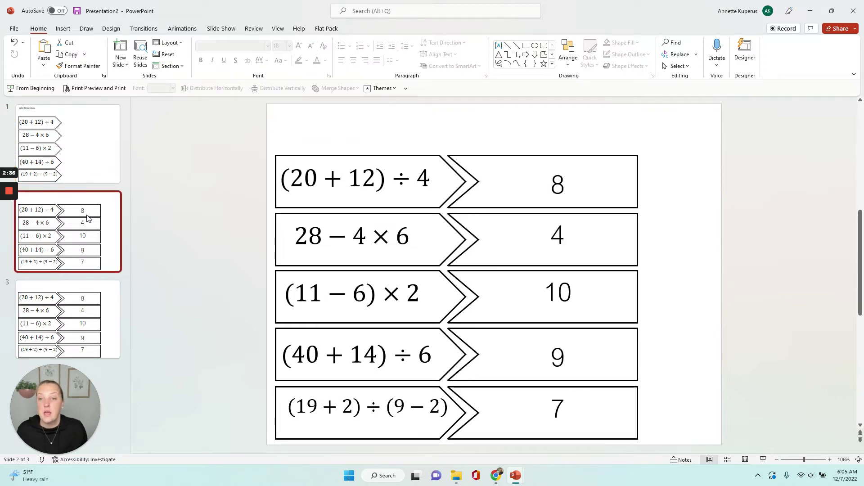
Step: Return to slide 1 with the Add Directions heading and five equation arrows
left_click(49, 146)
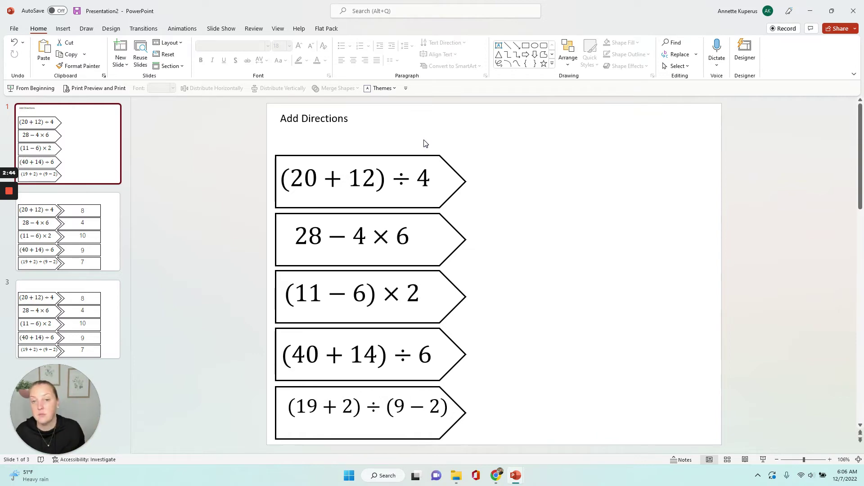
Step: Open the full Save As dialog in the Math Resources - Level 2 folder
left_click(14, 28)
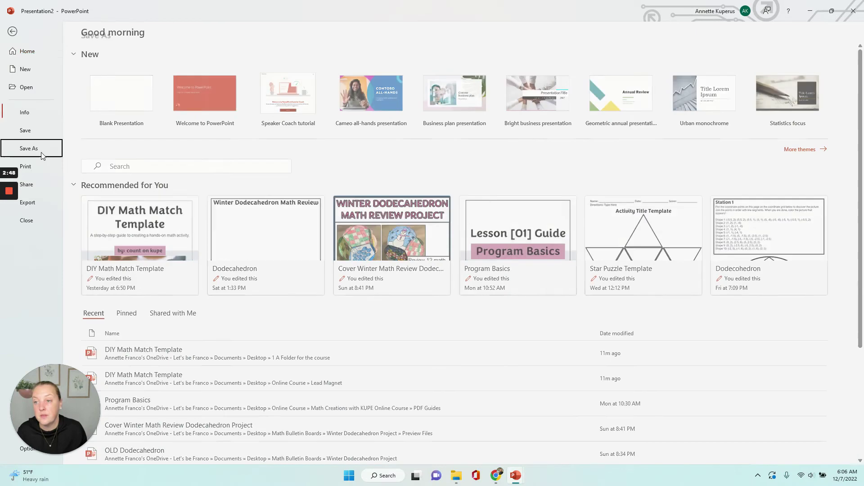
left_click(28, 148)
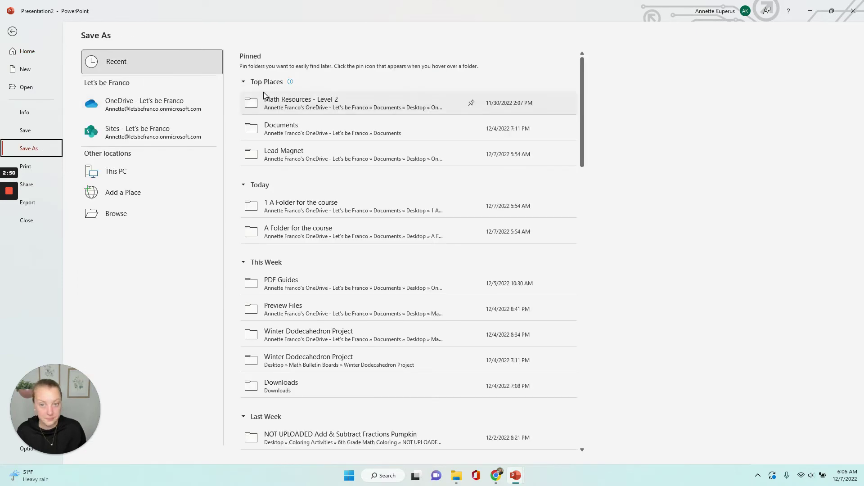
left_click(288, 103)
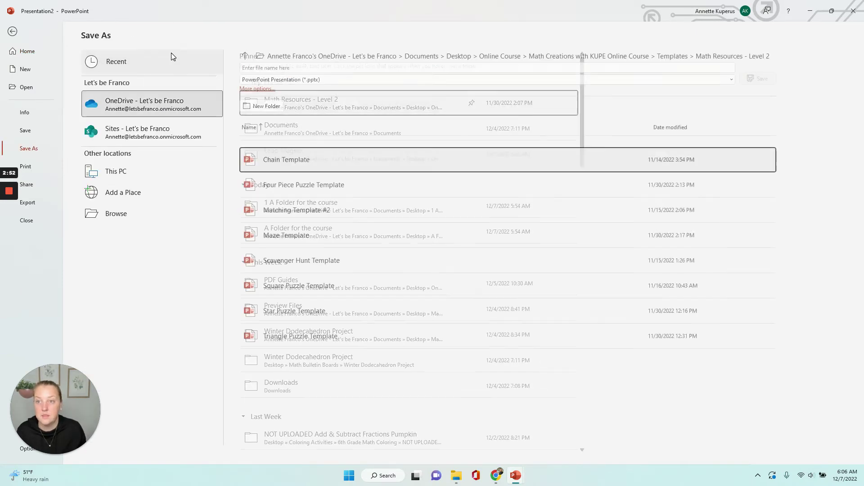
left_click(257, 88)
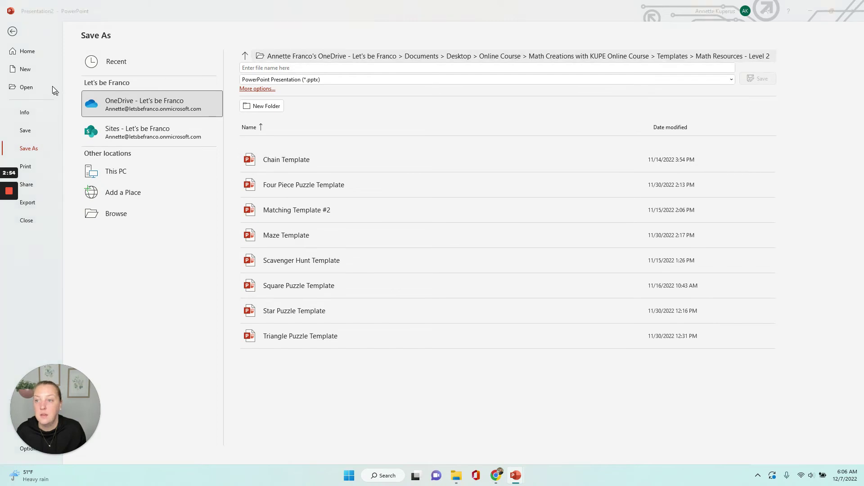
scroll(54, 87, "up", 4)
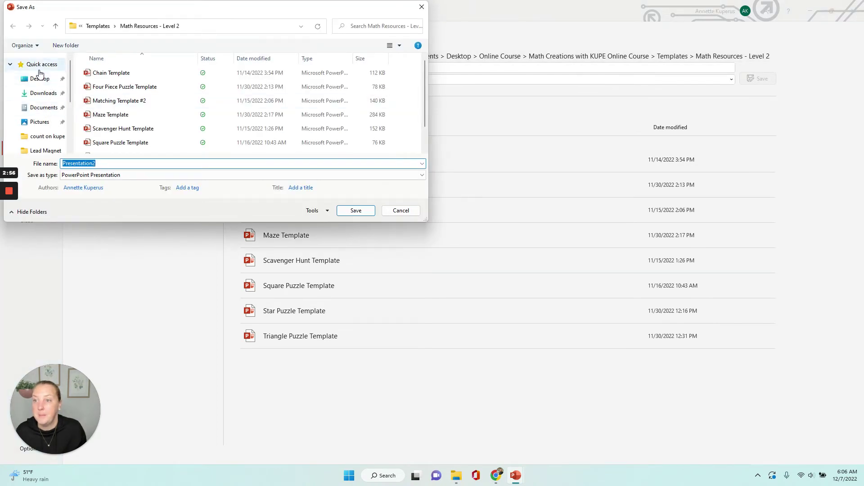
Step: Go to Desktop > 1 A Folder for the course and name the file 'Matching Order of Operations Slide 1'
left_click(56, 81)
double_click(108, 73)
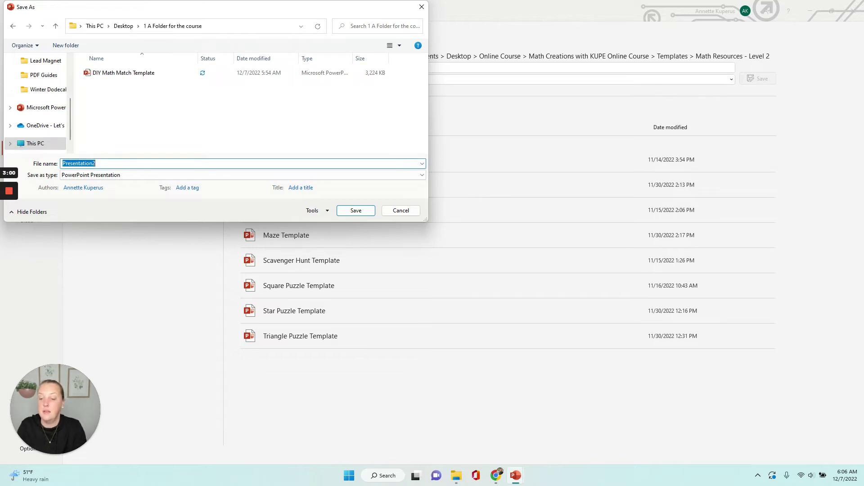
type("Matching Order of Oper")
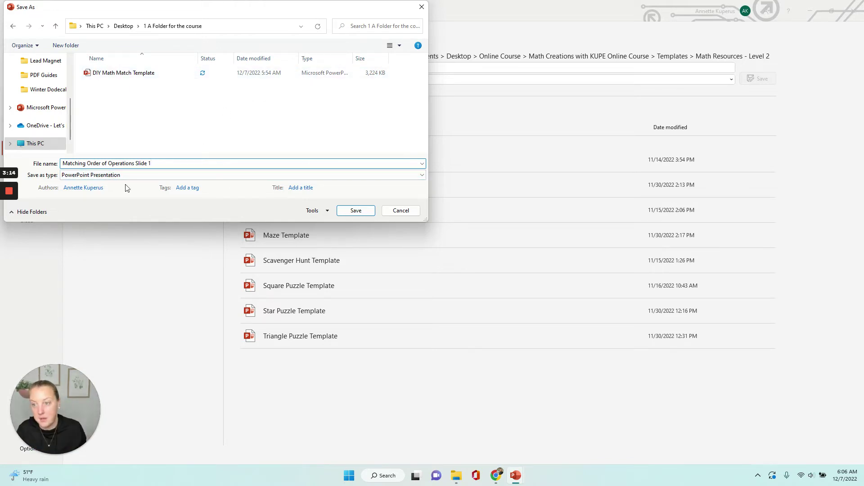
Step: Save it as a PNG image, exporting just the current slide
left_click(81, 175)
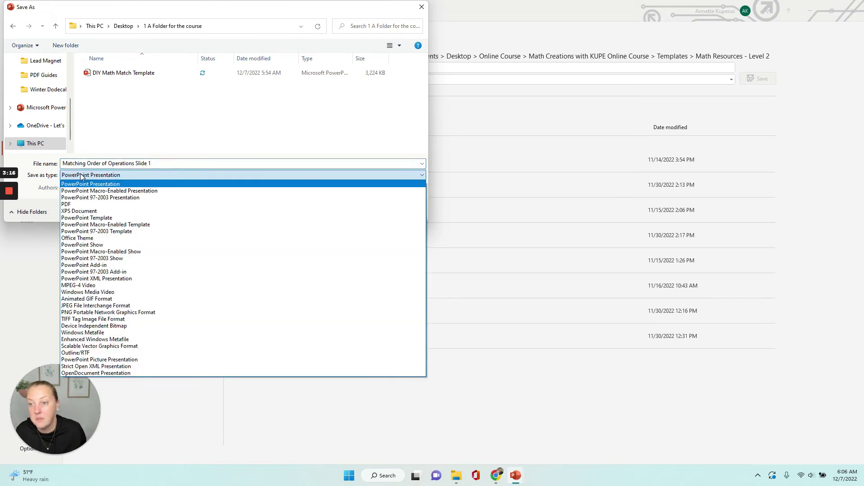
left_click(89, 311)
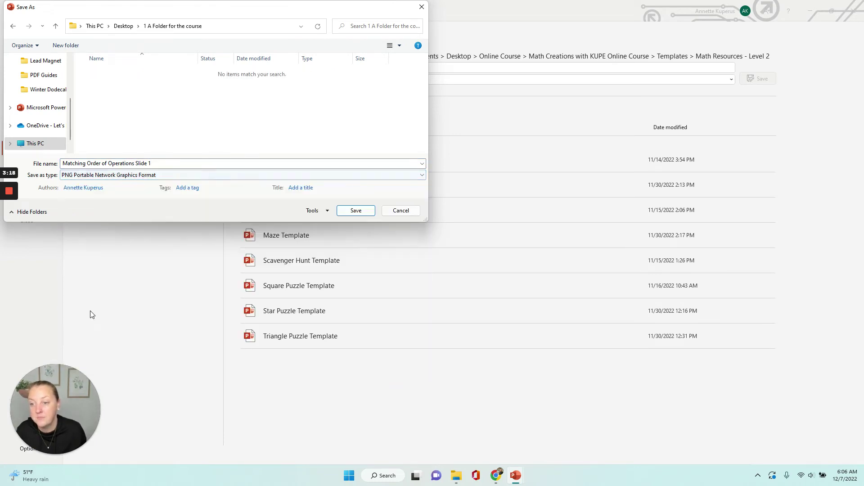
left_click(355, 213)
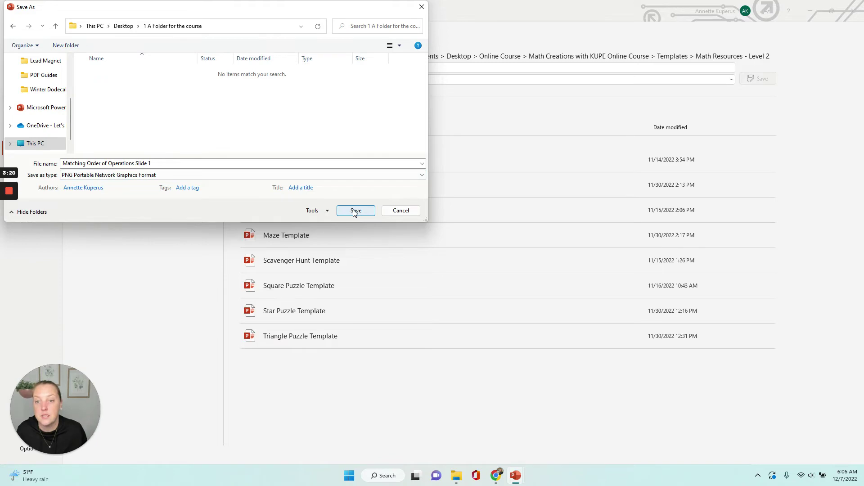
left_click(355, 211)
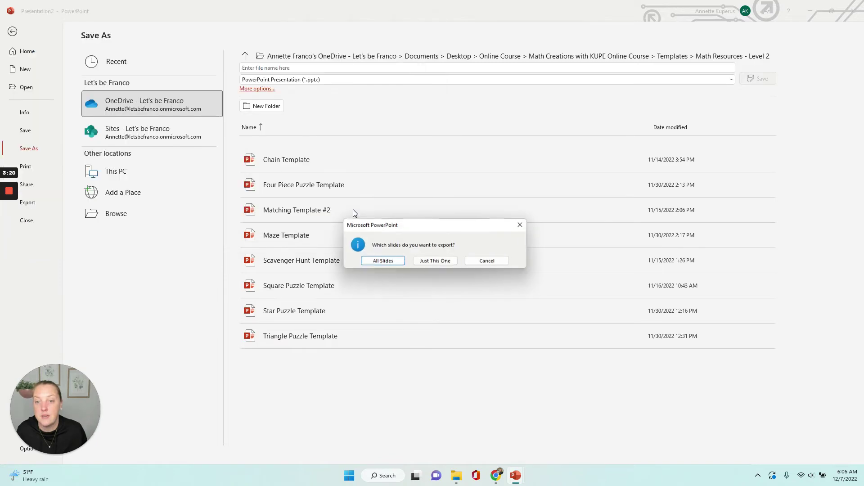
left_click(432, 262)
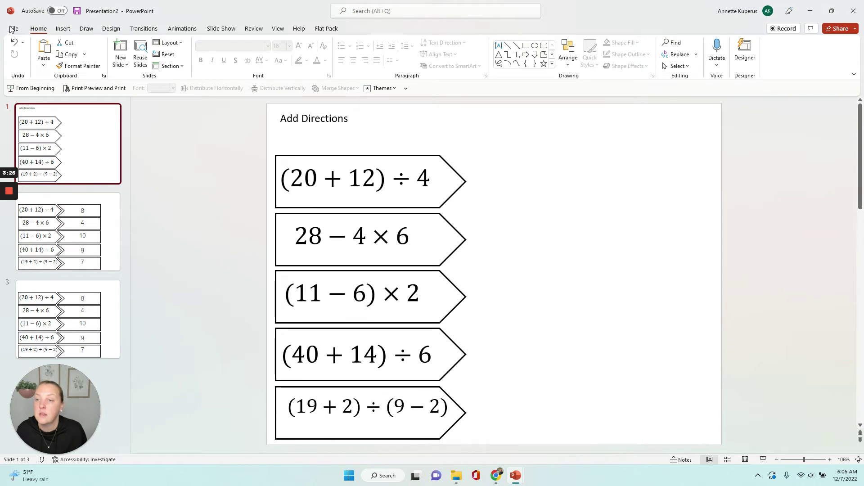
Step: Insert a new slide before slide 1 and delete both its placeholders
left_click(45, 103)
right_click(45, 105)
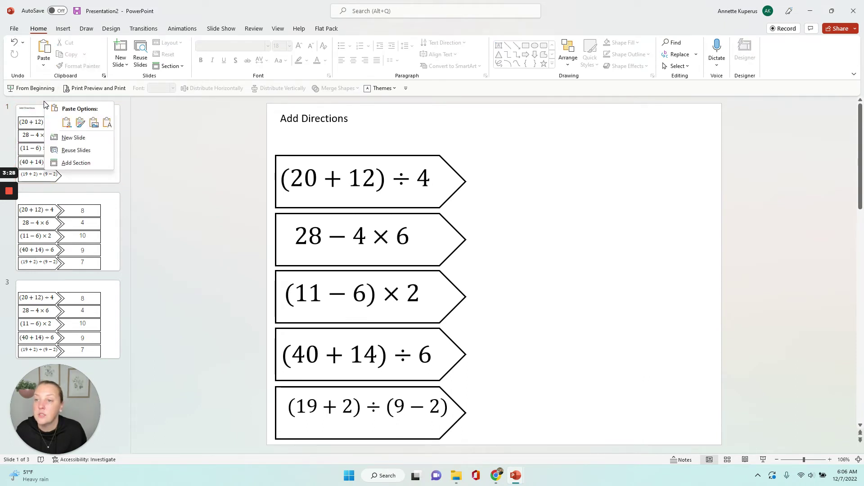
left_click(79, 139)
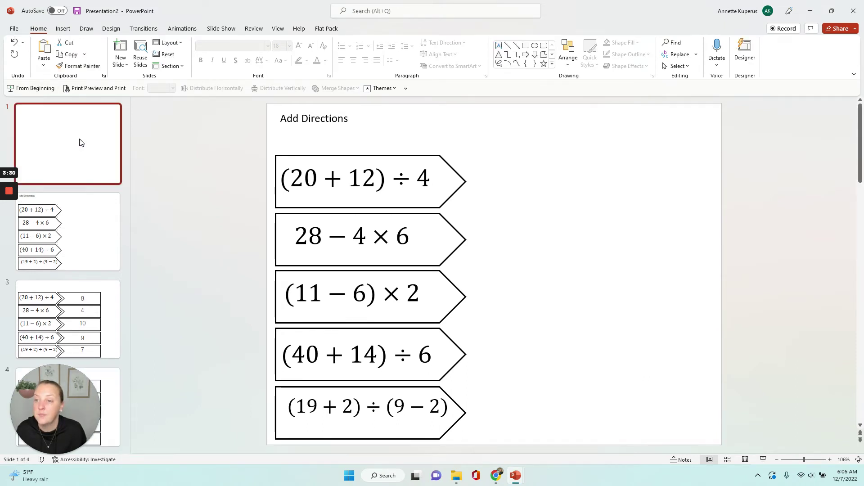
left_click_drag(274, 139, 754, 444)
key("Delete")
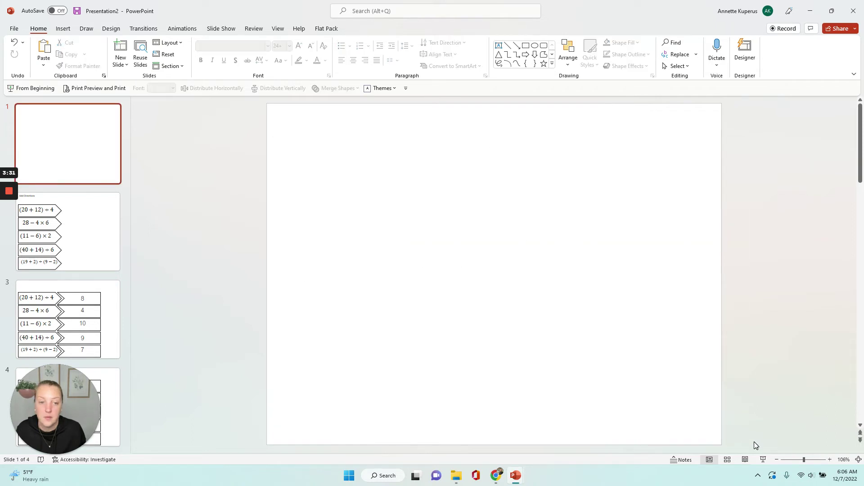
Step: Open Format Background for the blank slide 1 from the Design tab
left_click(64, 120)
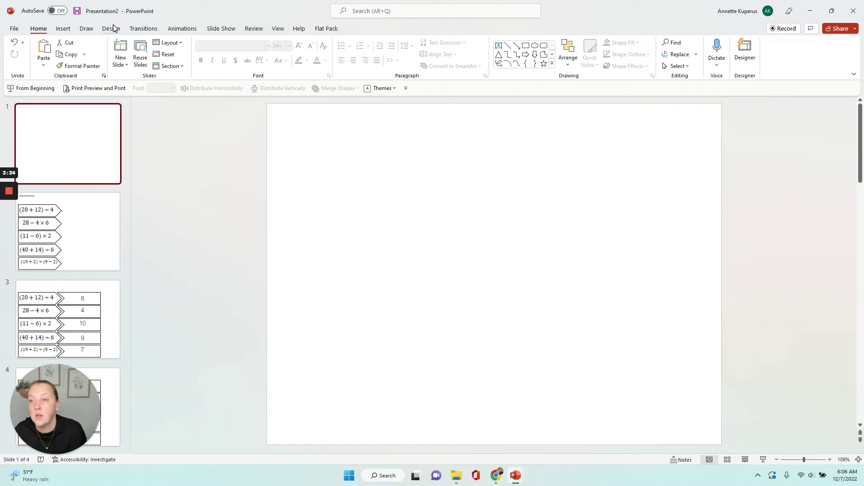
left_click(111, 29)
left_click(790, 57)
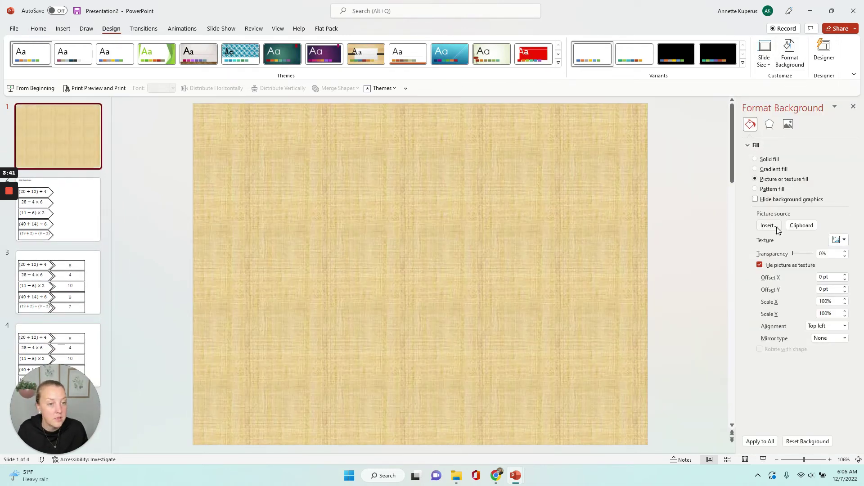
Step: Fill the blank slide's background with the 'Matching Order of Operations Slide 1' picture file
left_click(769, 225)
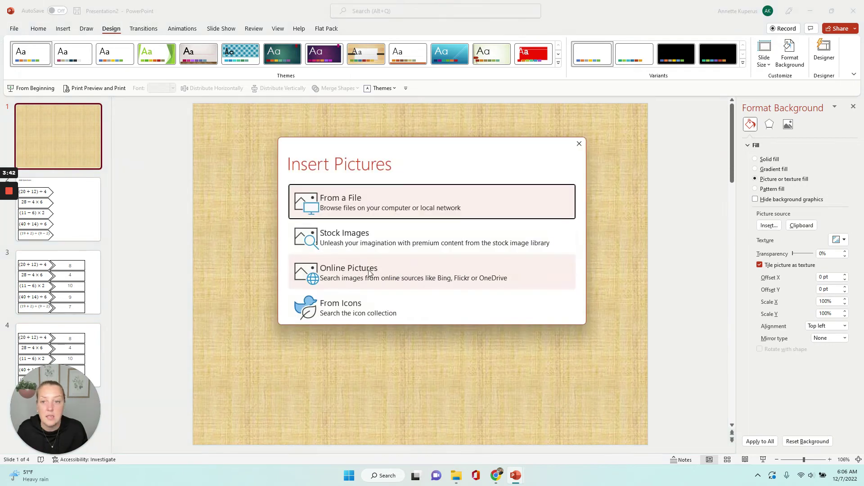
left_click(334, 202)
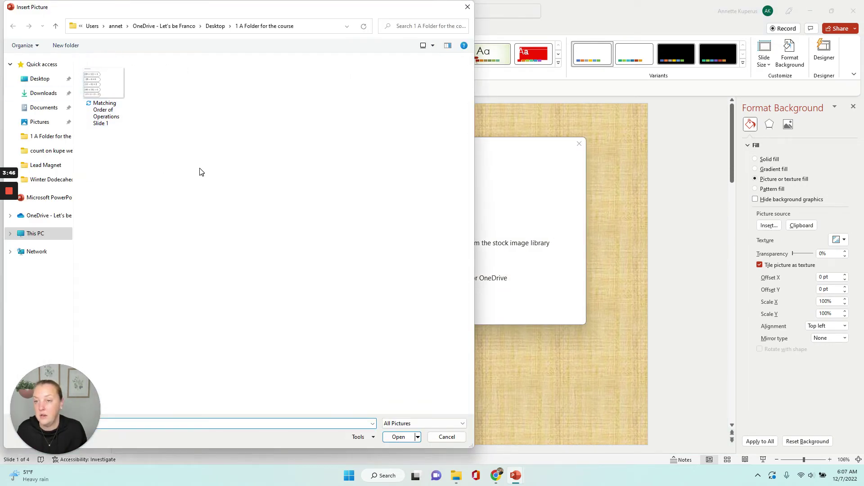
double_click(110, 90)
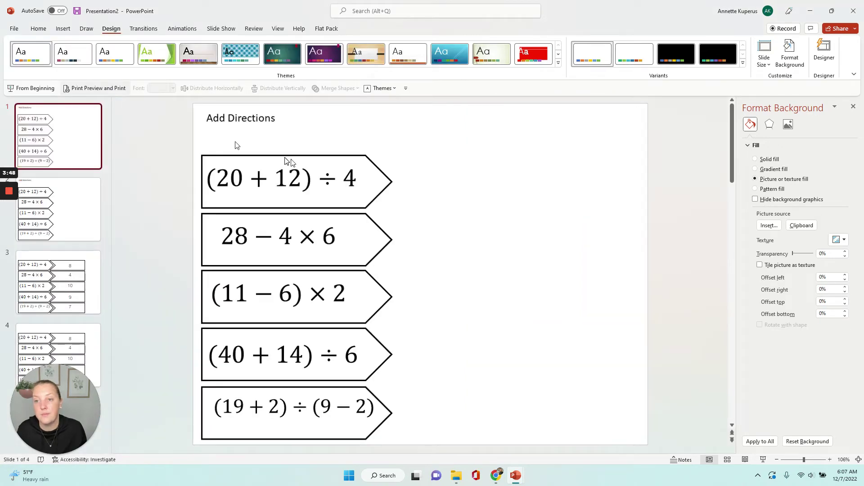